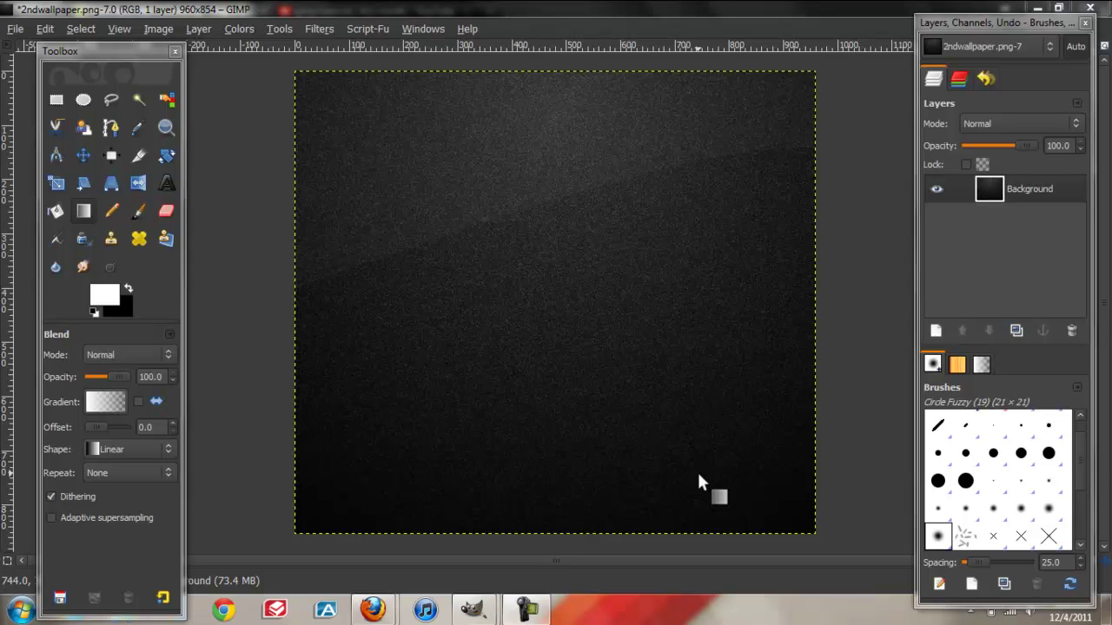
- Add a transparent layer named orb and draw a 383 × 402 px elliptical selection near the centre
left_click(934, 332)
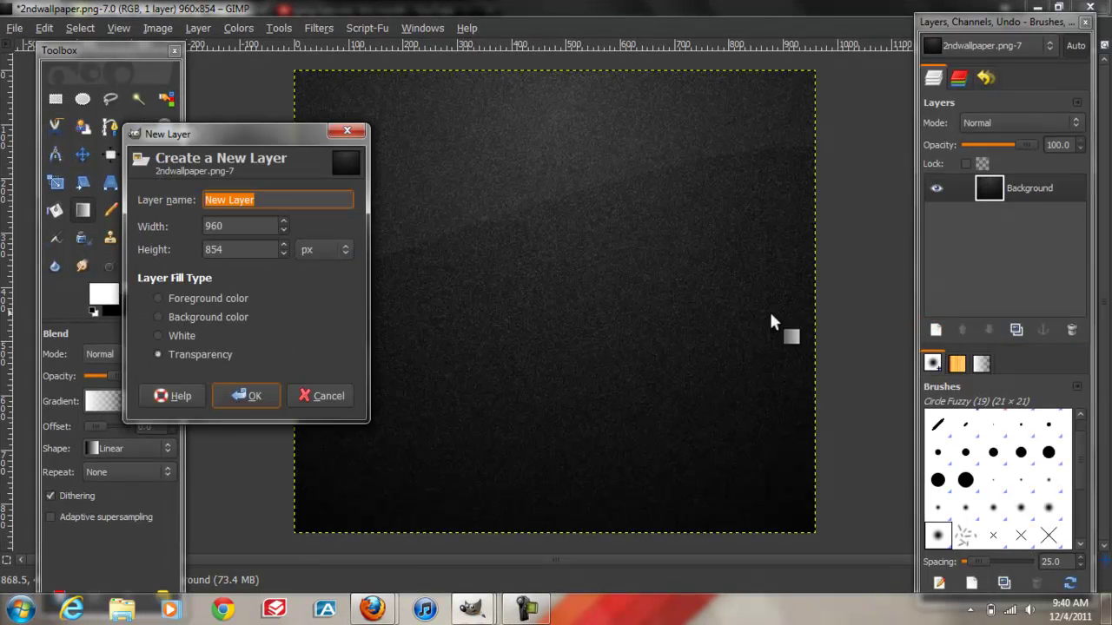
left_click(258, 394)
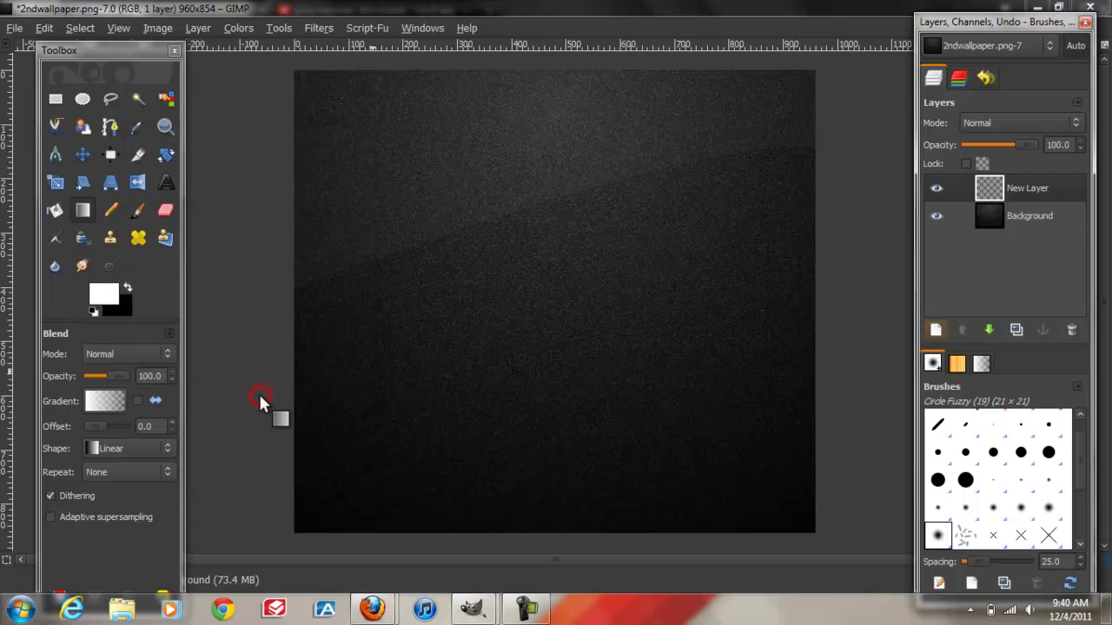
double_click(1019, 189)
type("orb")
key("Return")
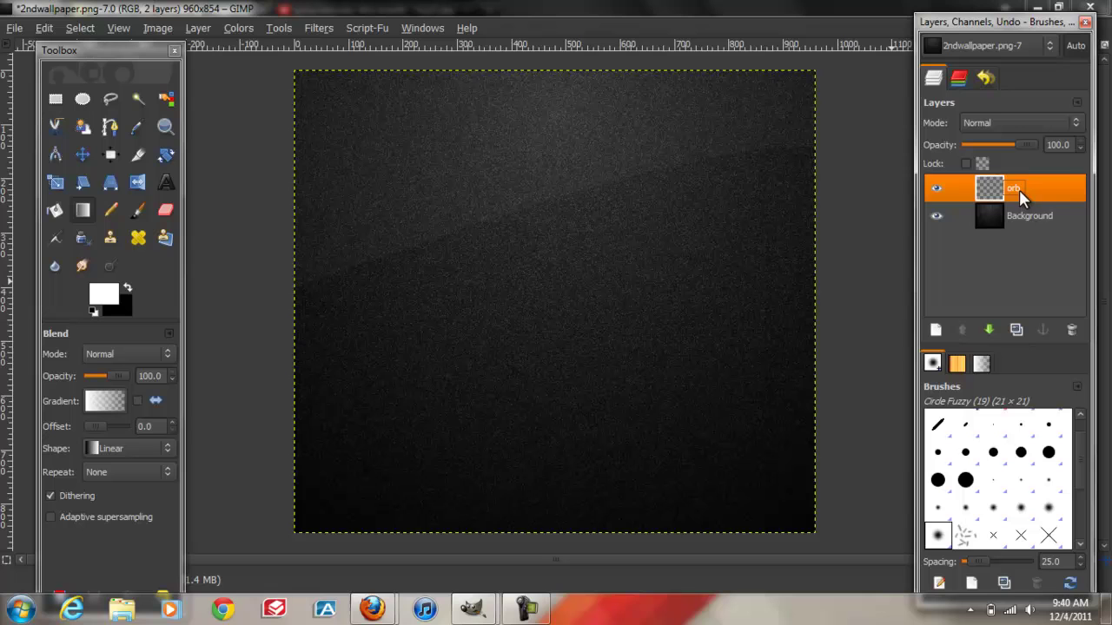
left_click(84, 100)
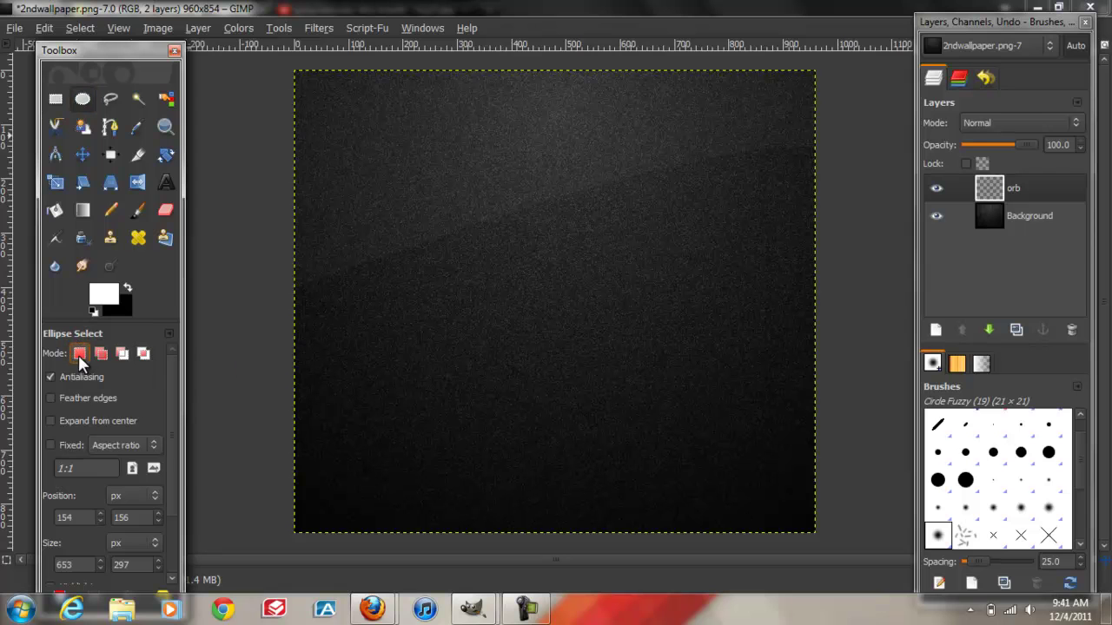
left_click_drag(462, 196, 664, 416)
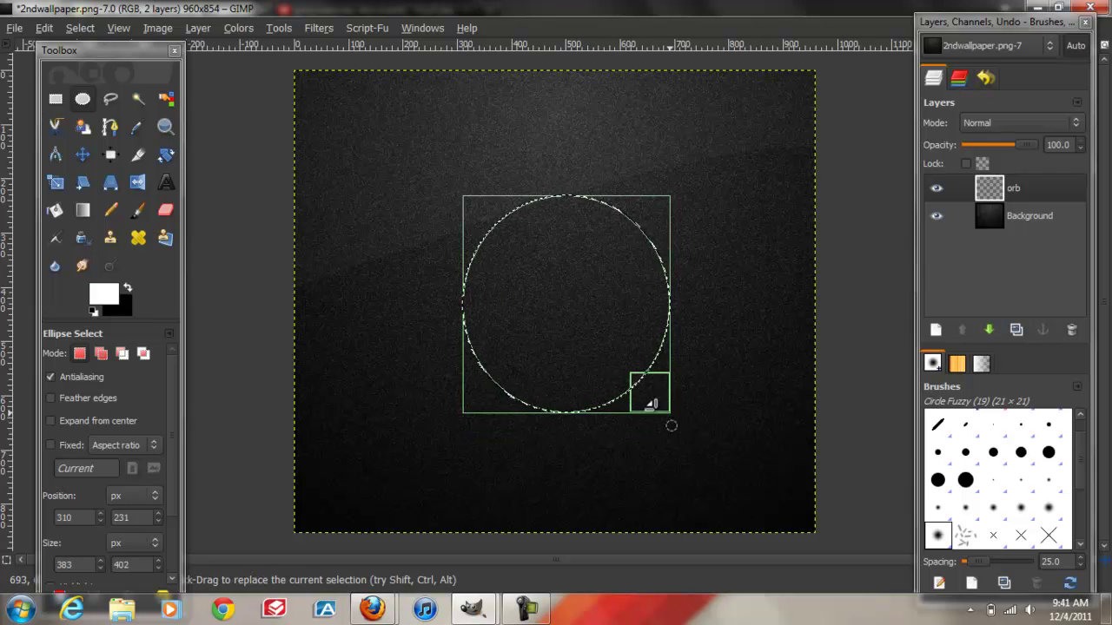
- Bucket-fill the circular selection with orange e36b00, then select none
left_click(56, 211)
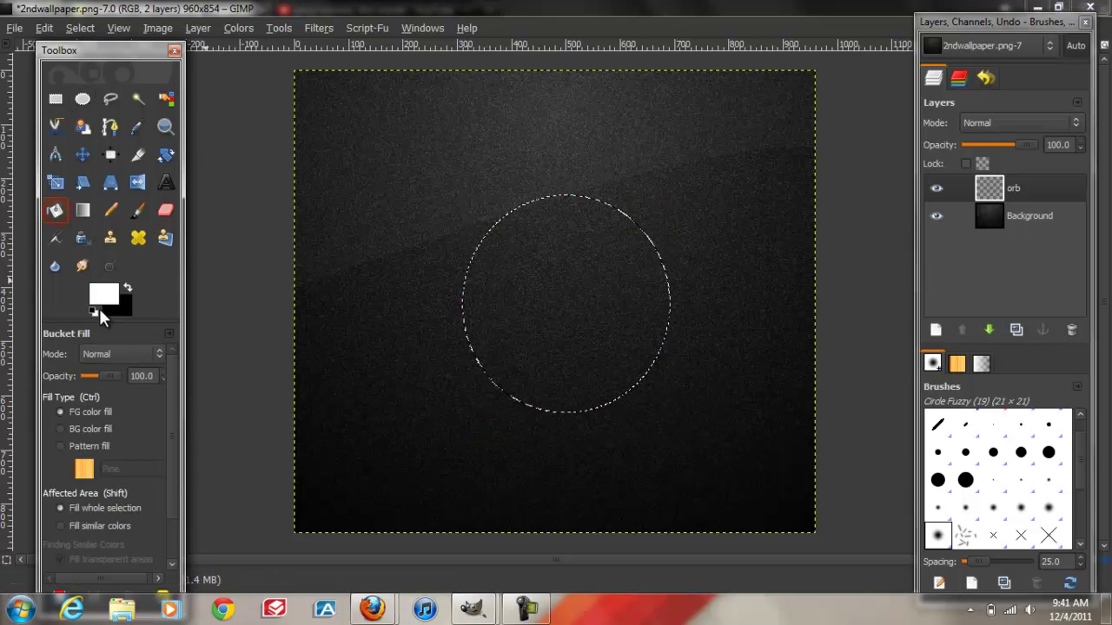
left_click(99, 300)
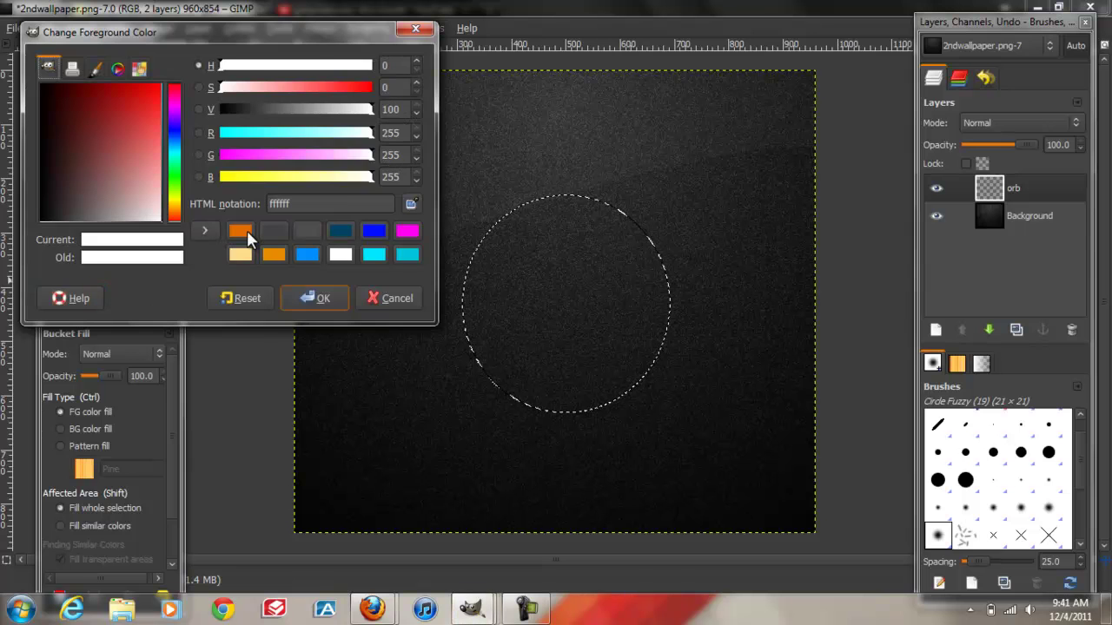
left_click(246, 231)
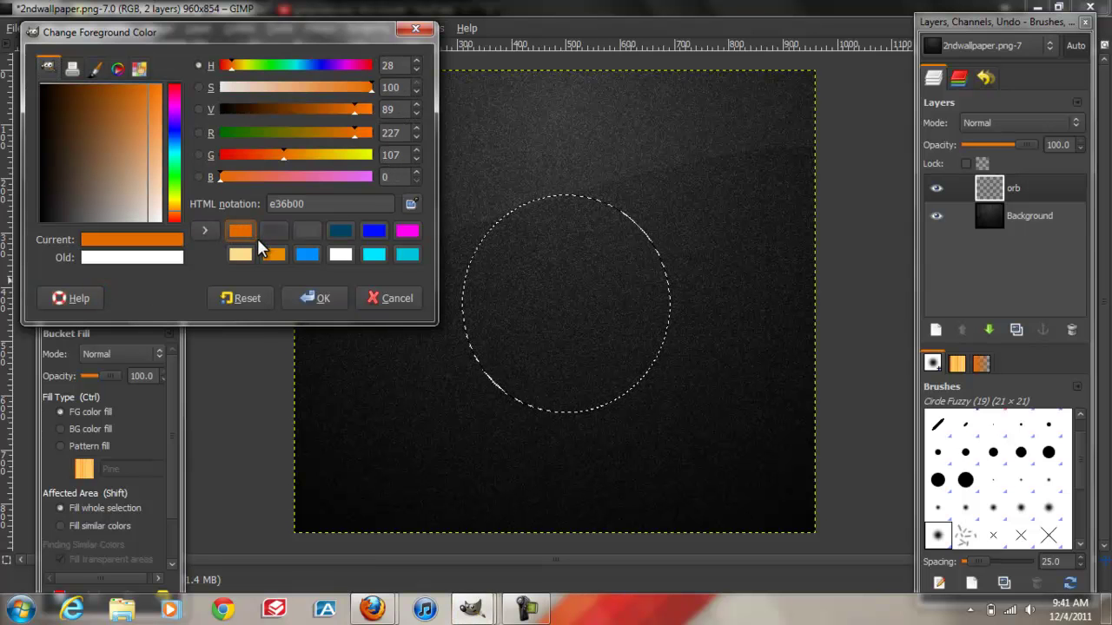
left_click(310, 297)
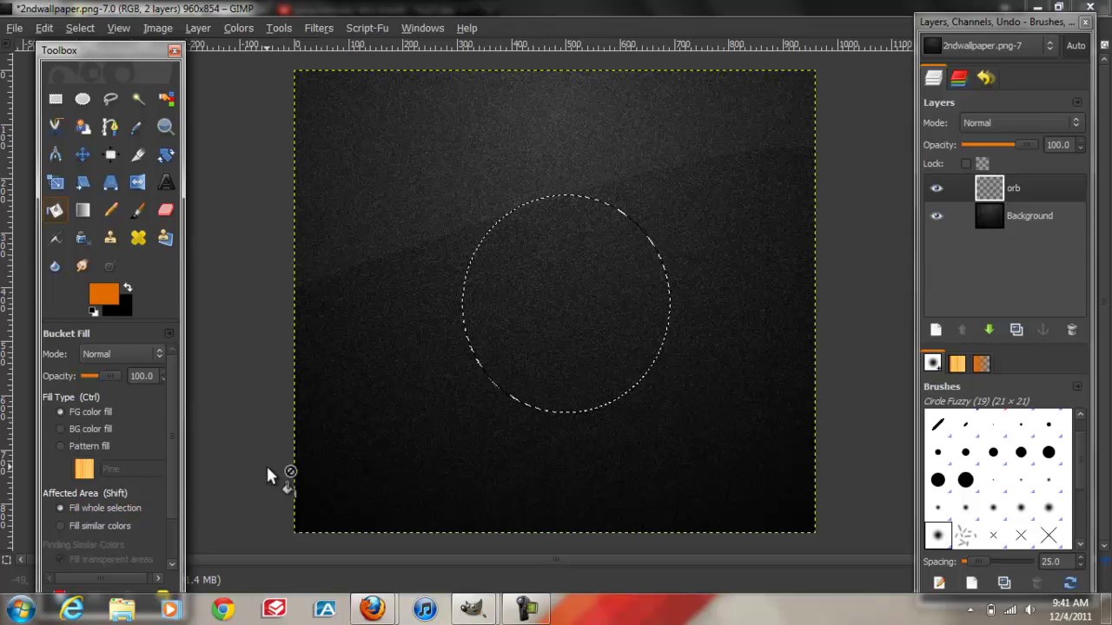
left_click(513, 292)
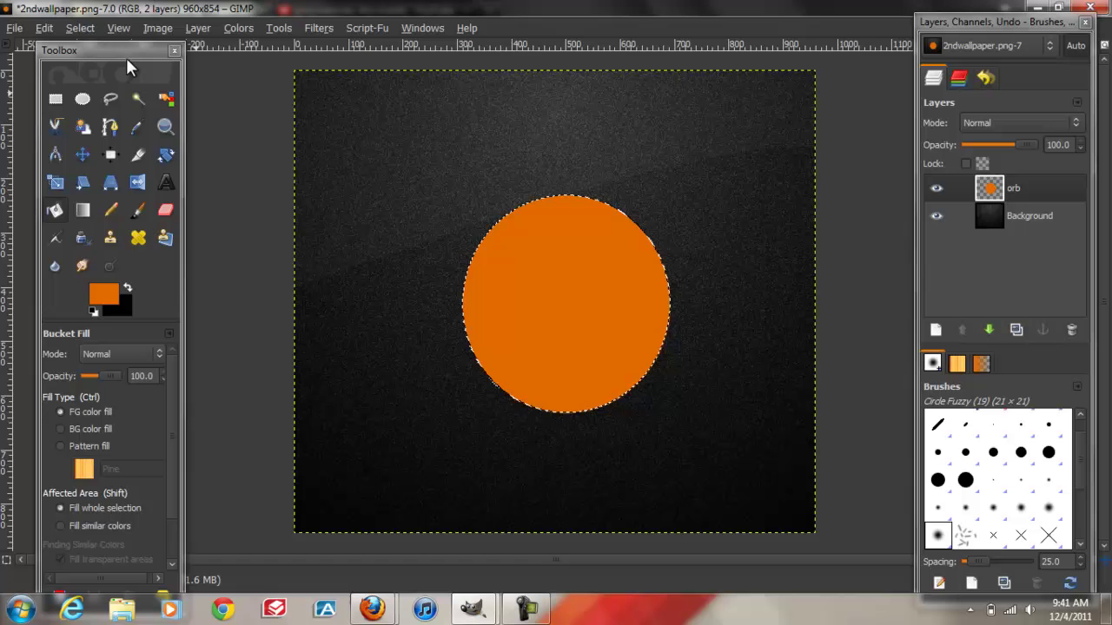
left_click(80, 29)
left_click(91, 66)
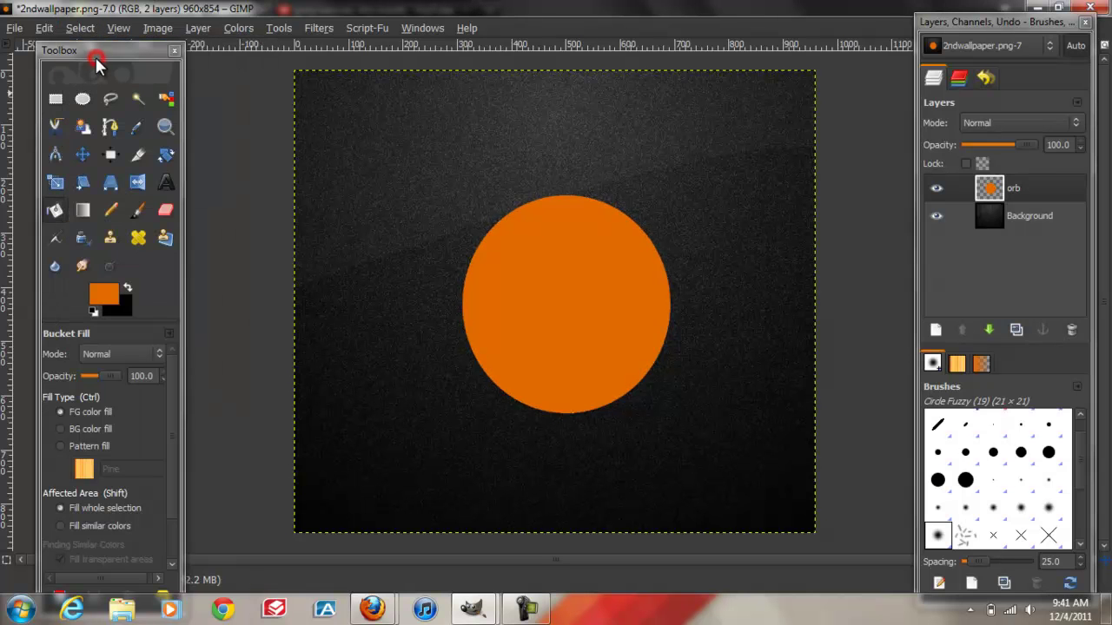
- Autocrop the orb layer, then align it to the canvas centre horizontally and vertically
left_click(199, 28)
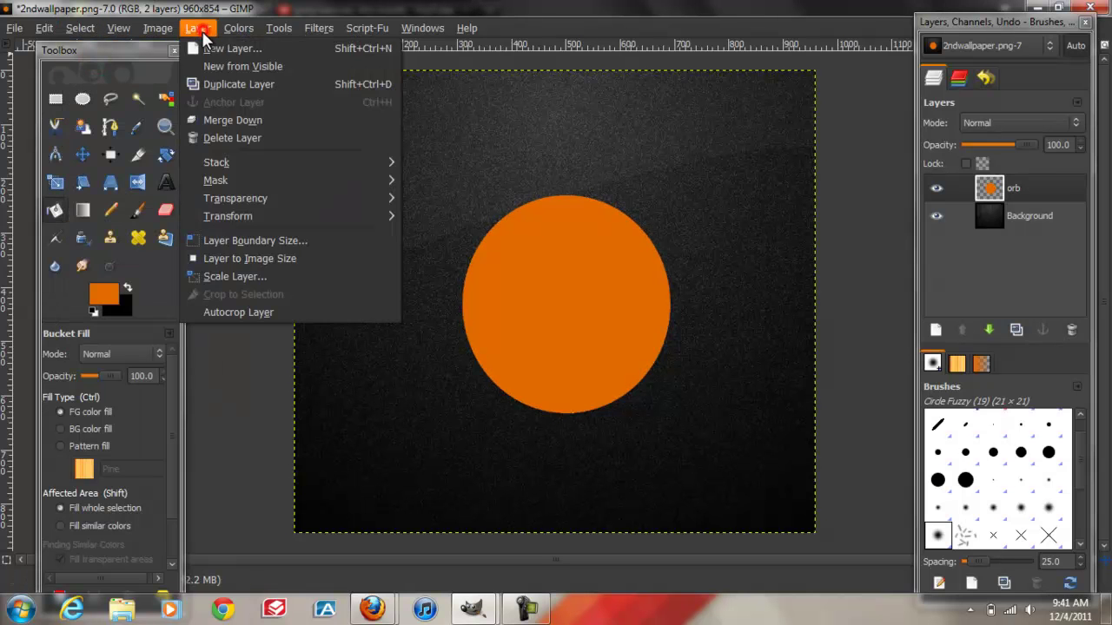
left_click(224, 310)
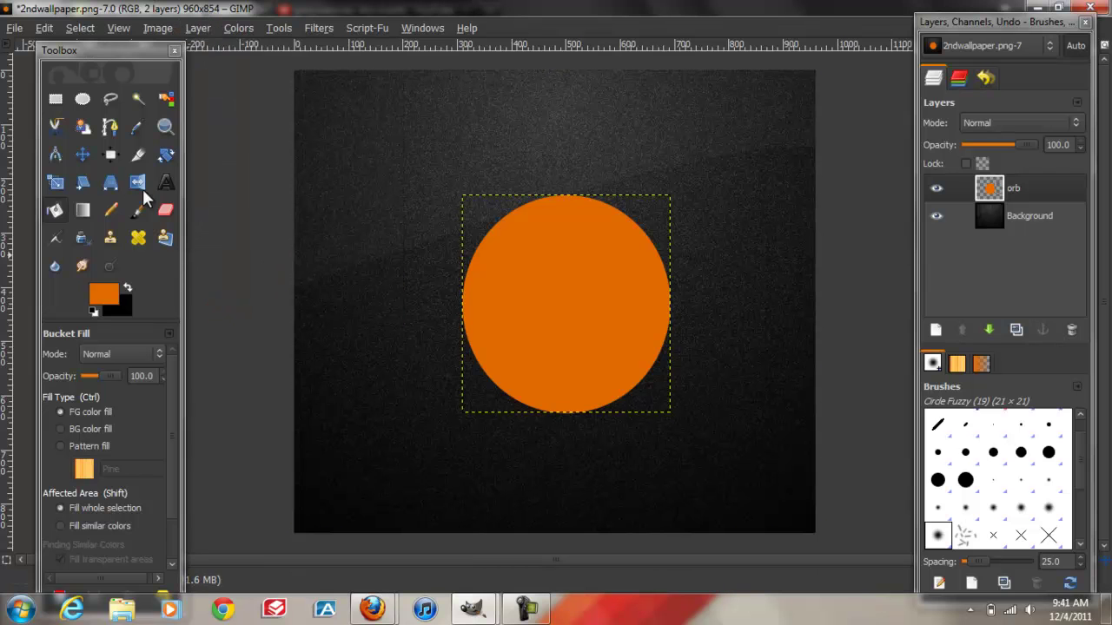
left_click(110, 158)
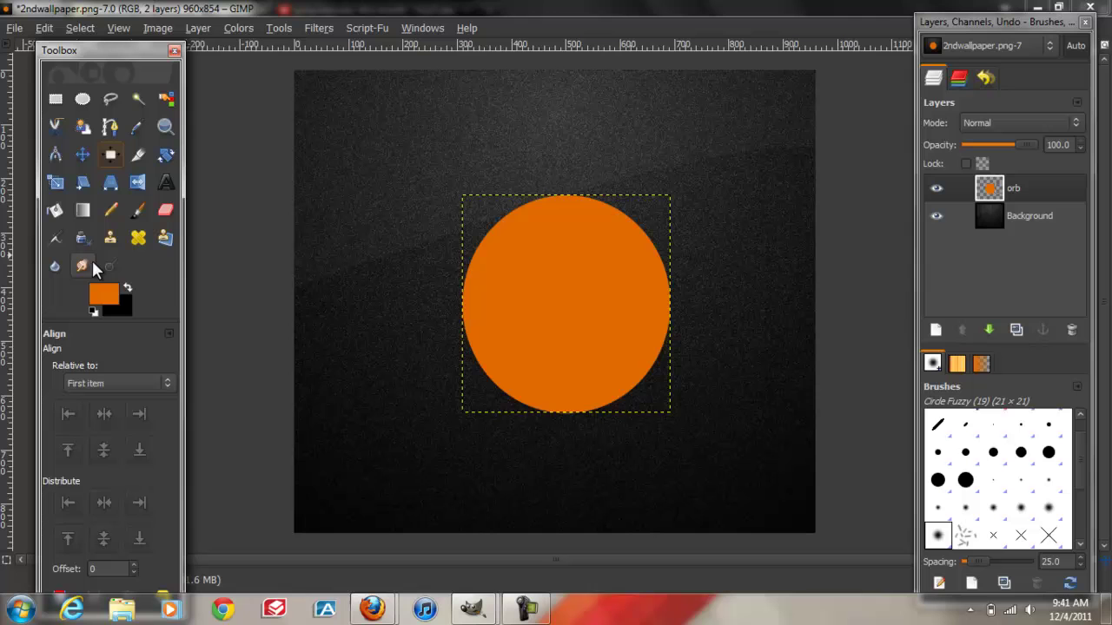
left_click(539, 326)
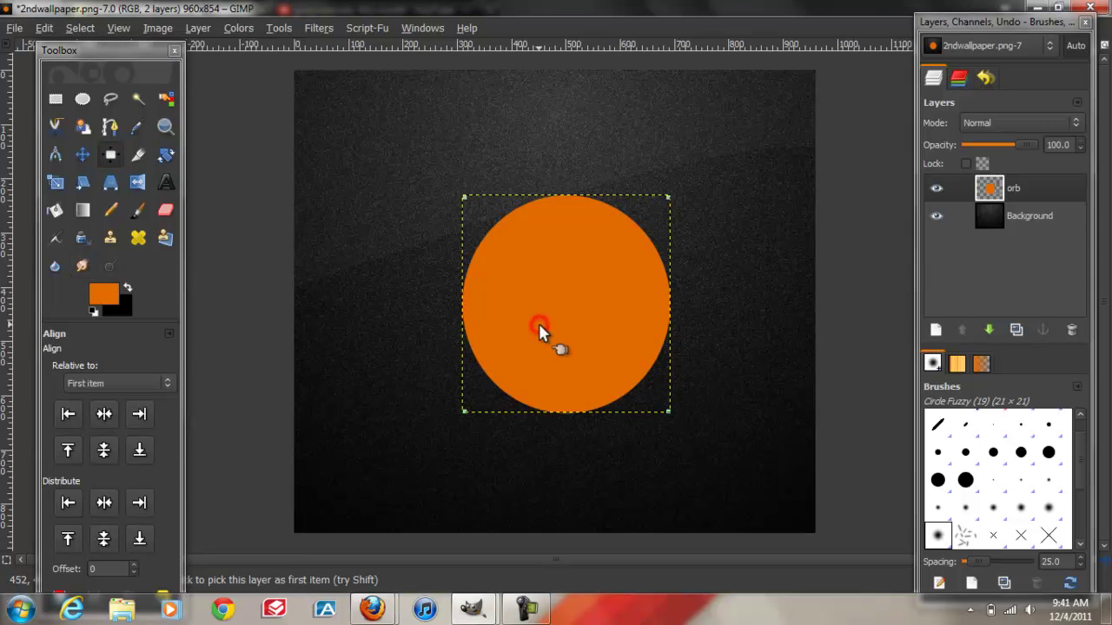
left_click(104, 415)
left_click(105, 447)
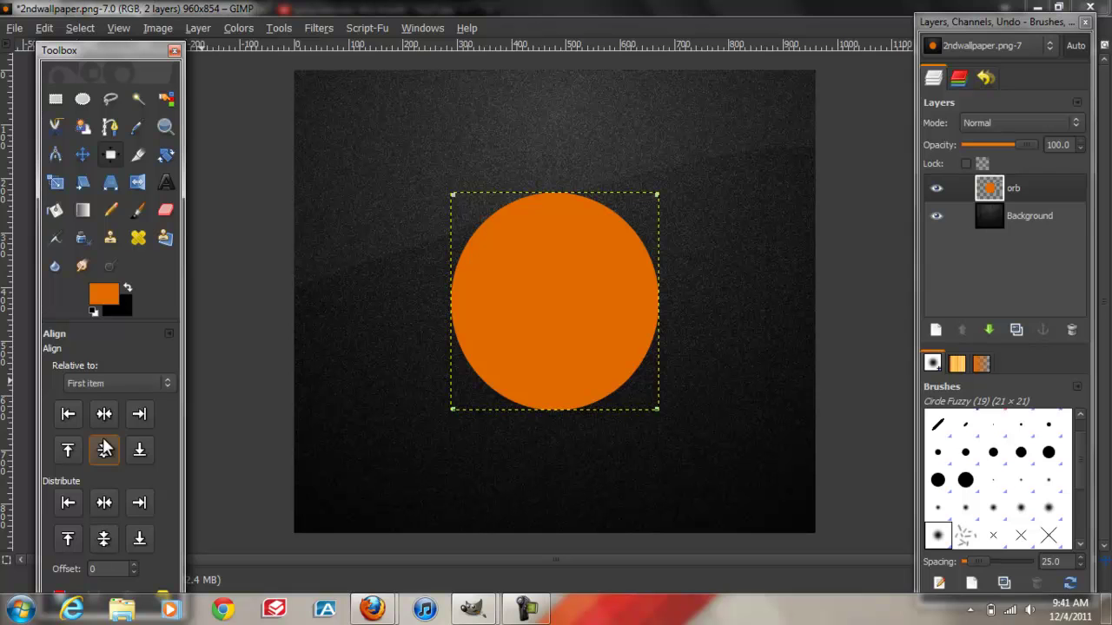
- Load the orb's outline with Alpha to Selection and add a transparent layer above it
right_click(1026, 184)
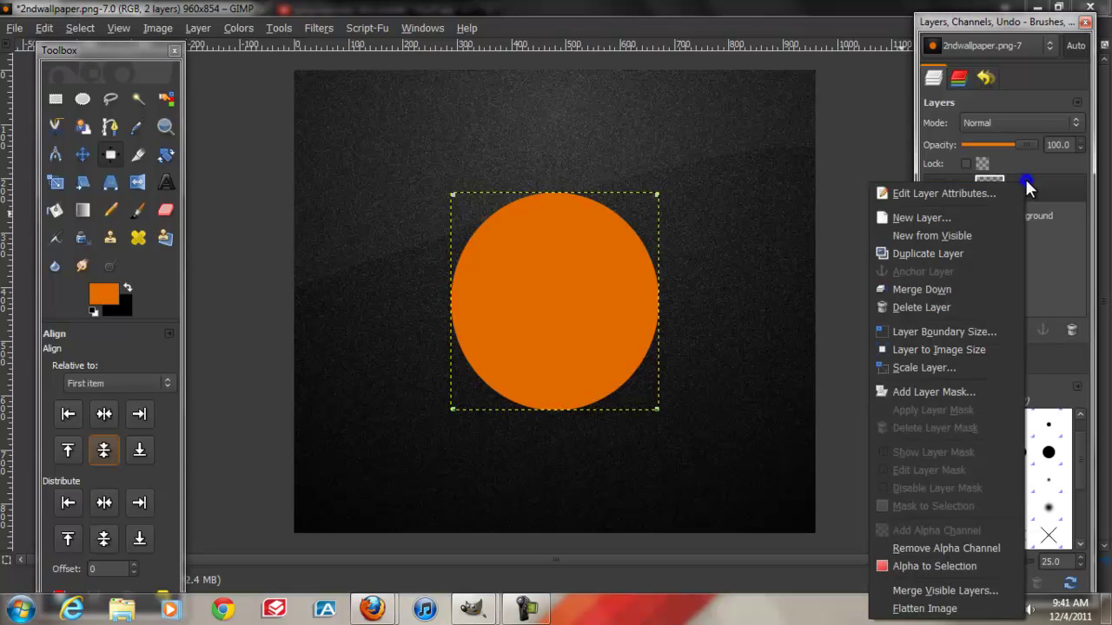
left_click(948, 566)
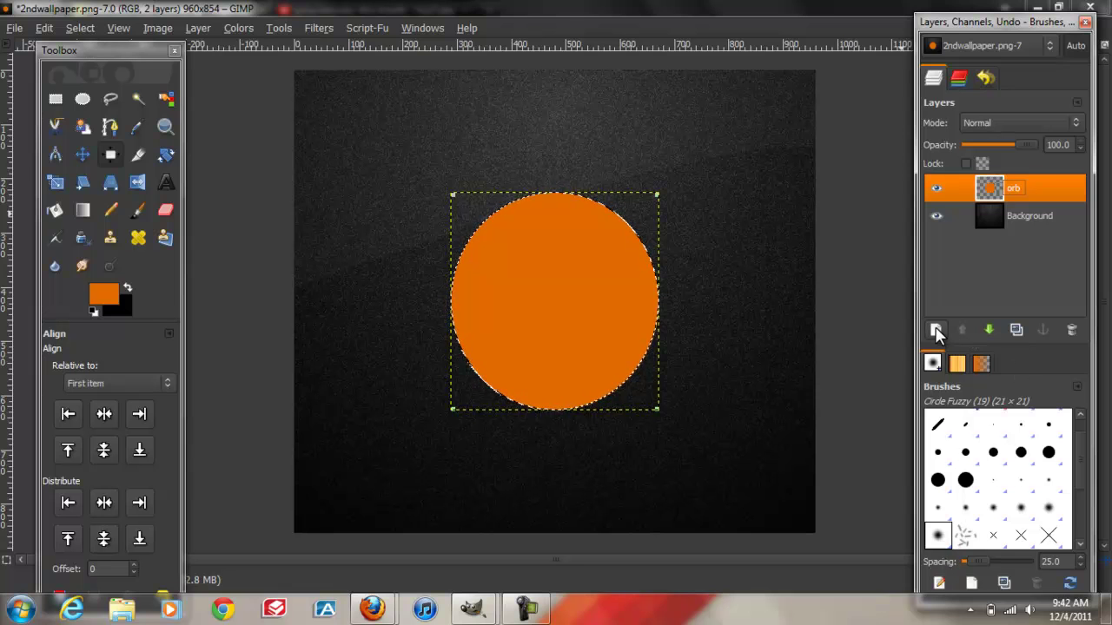
left_click(936, 330)
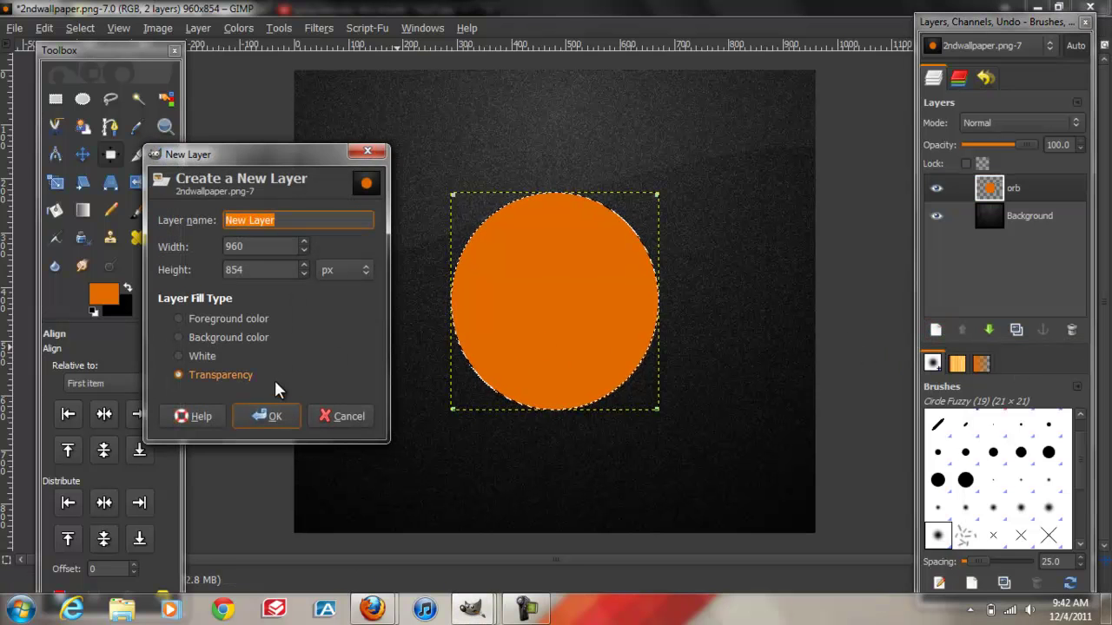
left_click(270, 416)
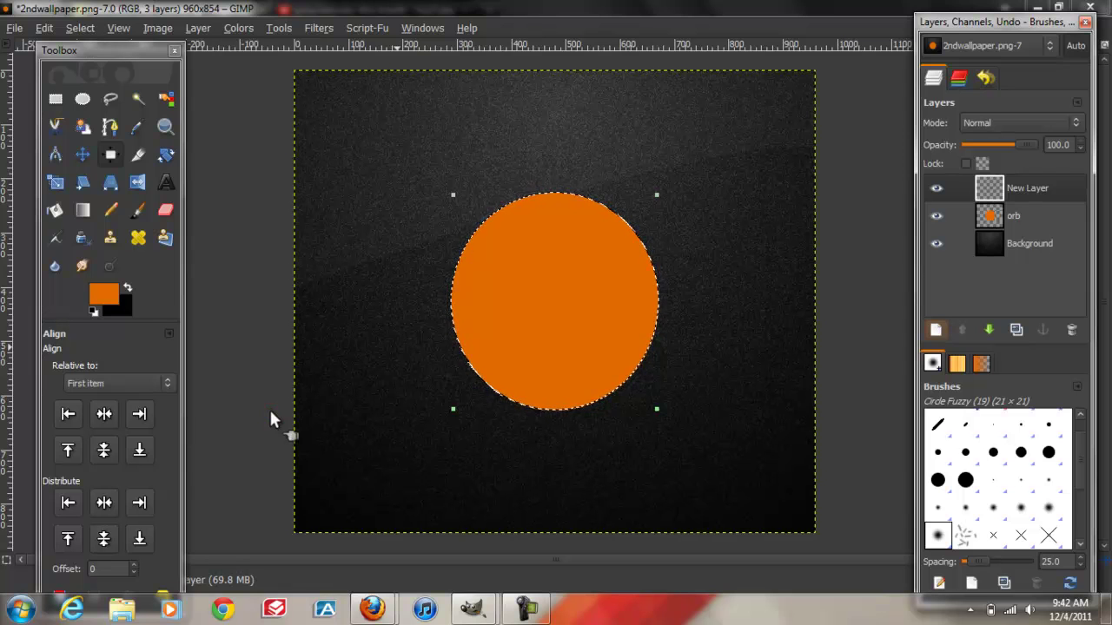
- Pick the Paintbrush and reset colours to black foreground and white background
left_click(139, 208)
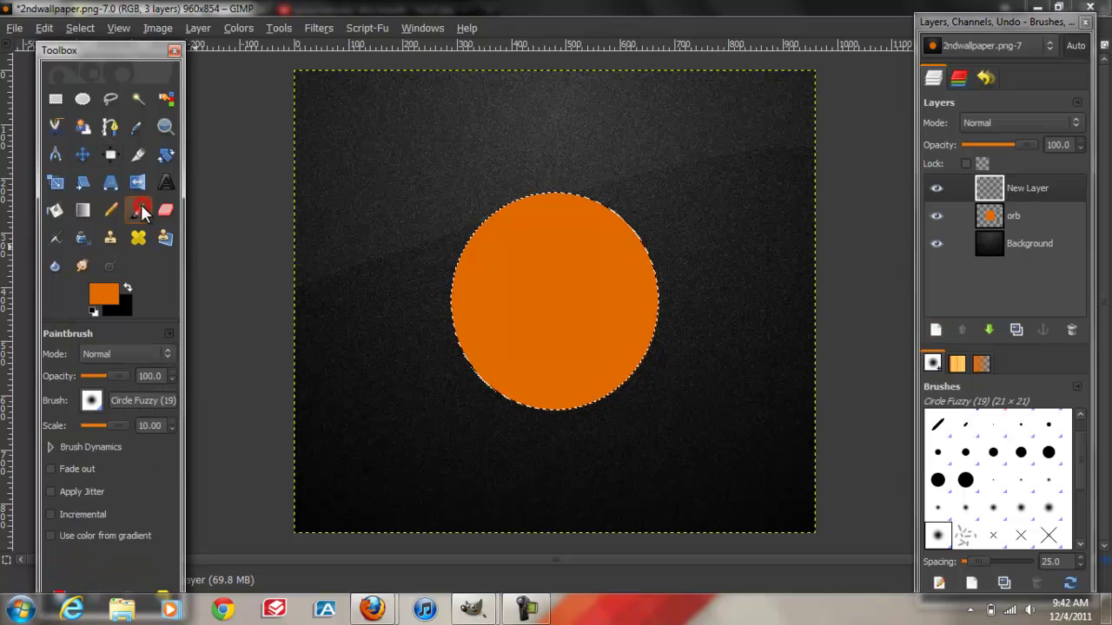
left_click(91, 402)
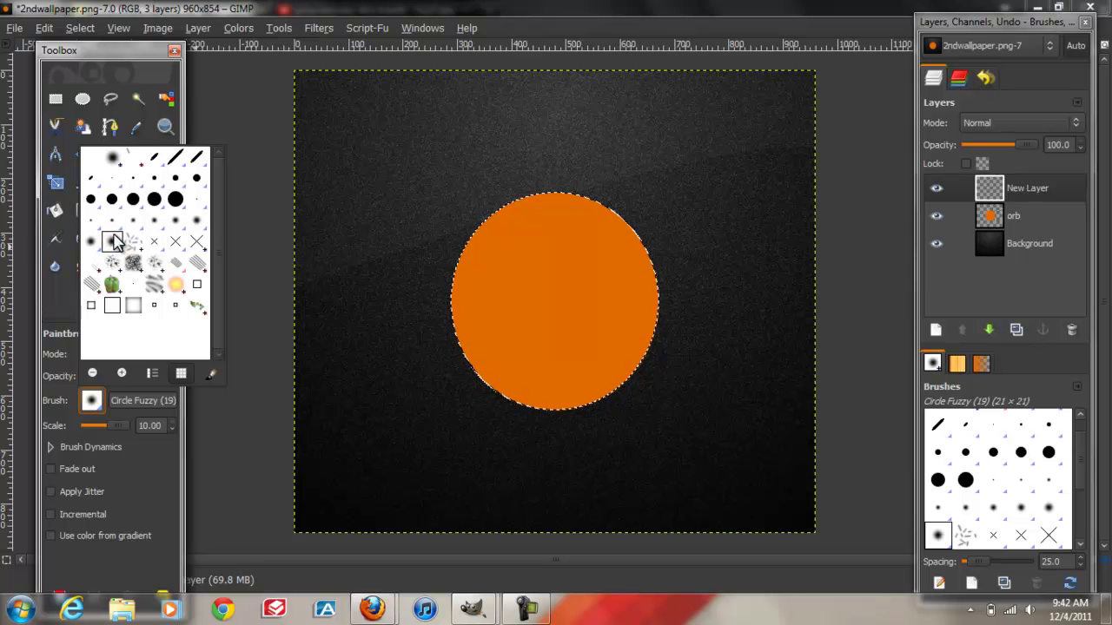
left_click(255, 245)
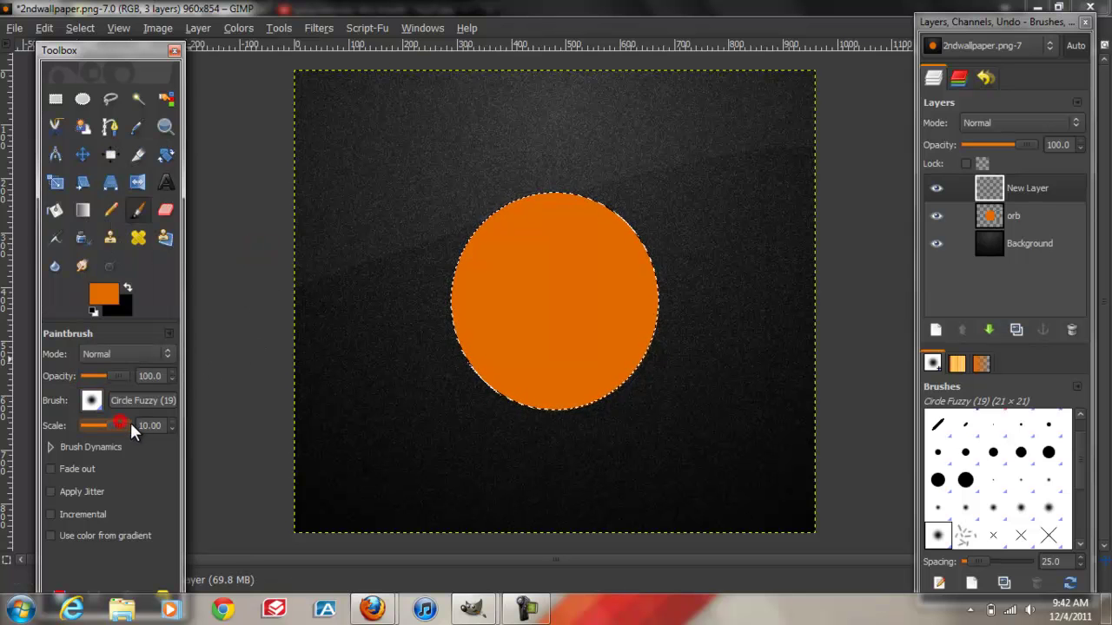
left_click(91, 310)
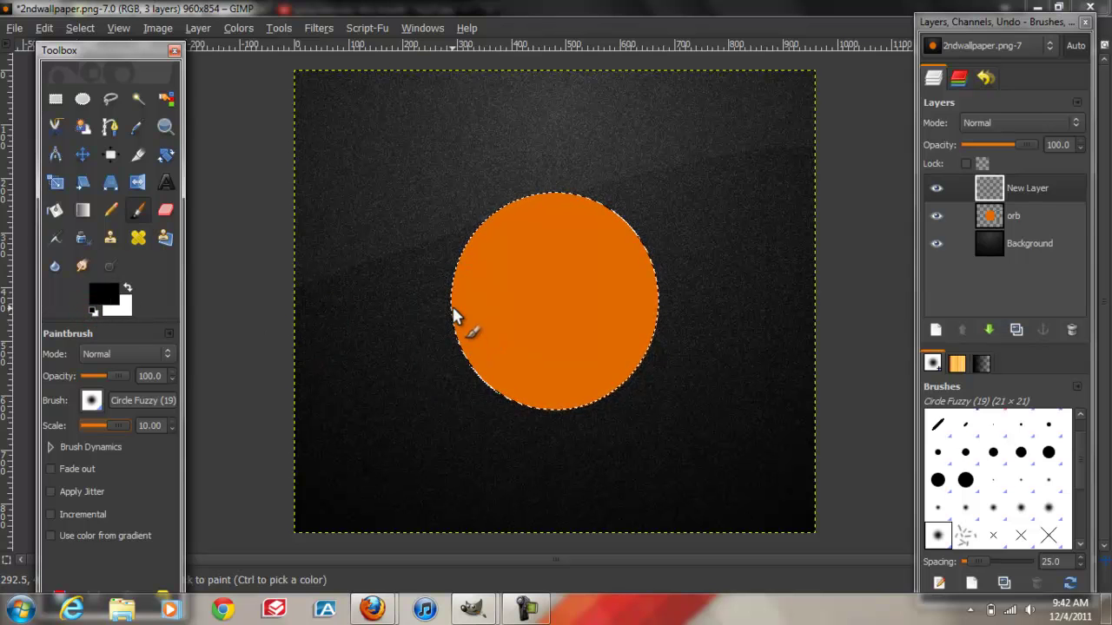
- Paint black over the orb's lower half and soften it with an 88 px Gaussian Blur
mouse_move(454, 315)
left_mouse_down()
mouse_move(510, 376)
mouse_move(521, 365)
mouse_move(589, 391)
mouse_move(631, 322)
mouse_move(582, 395)
left_mouse_up()
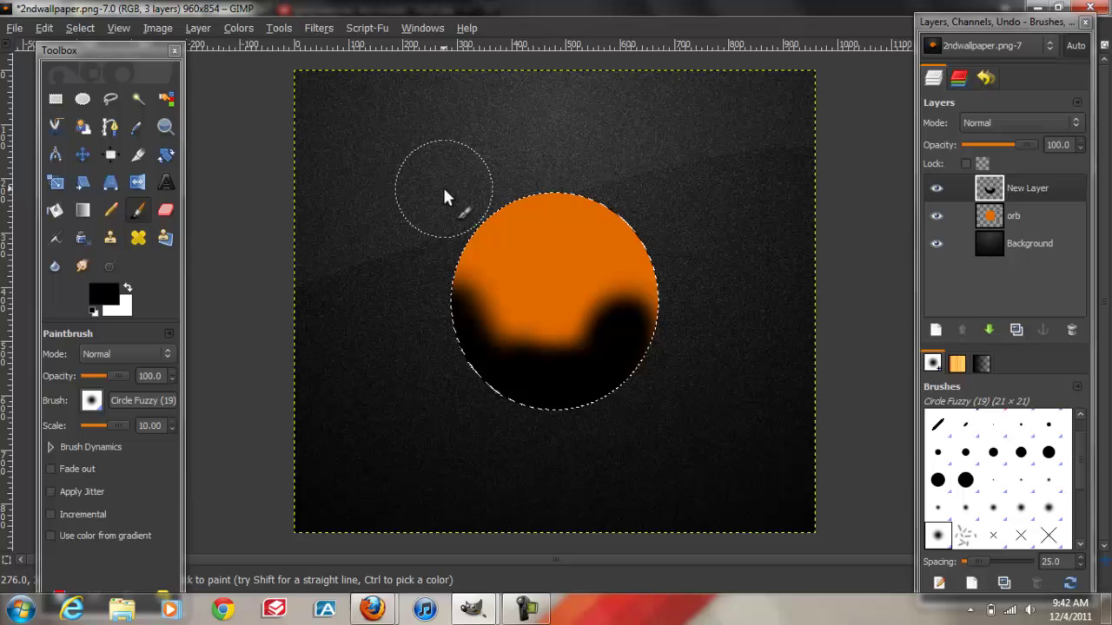
left_click(321, 29)
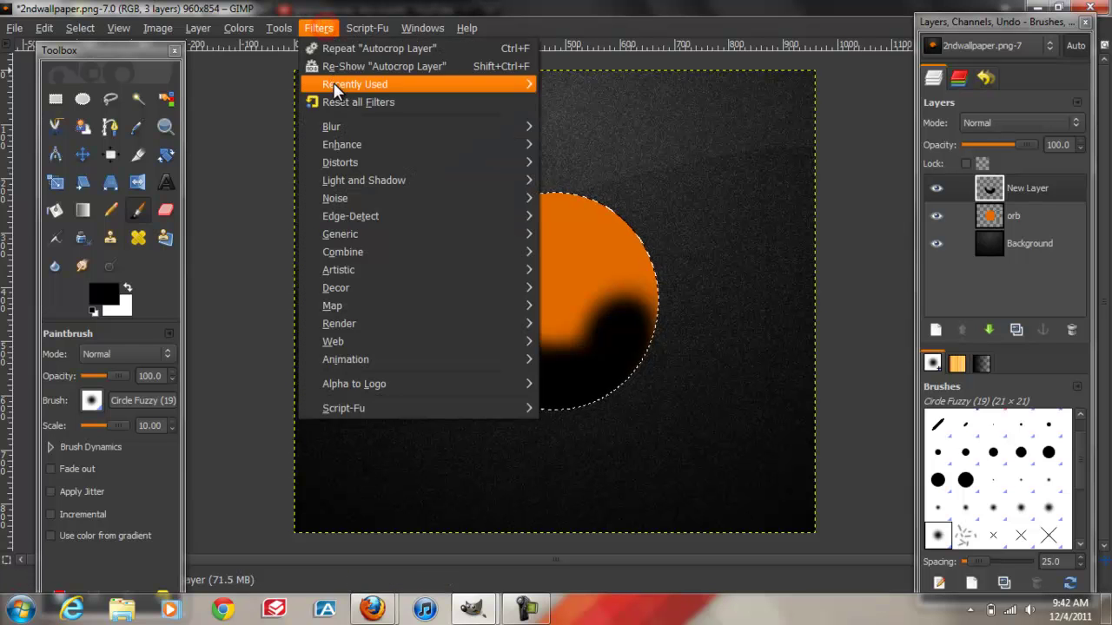
mouse_move(455, 126)
left_click(556, 144)
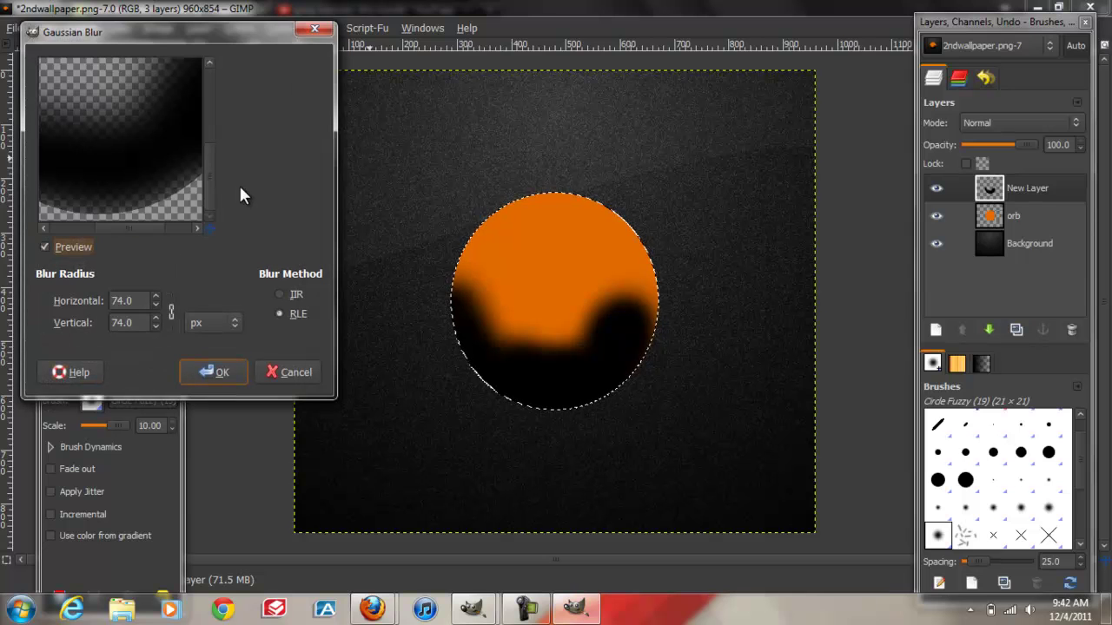
left_click(156, 298)
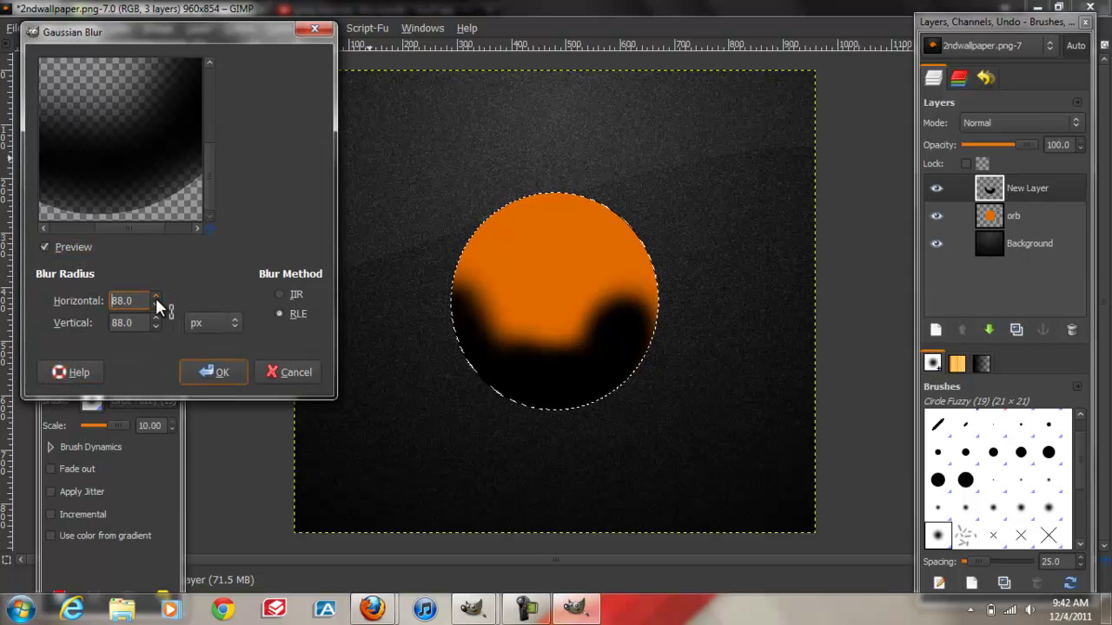
left_click(196, 371)
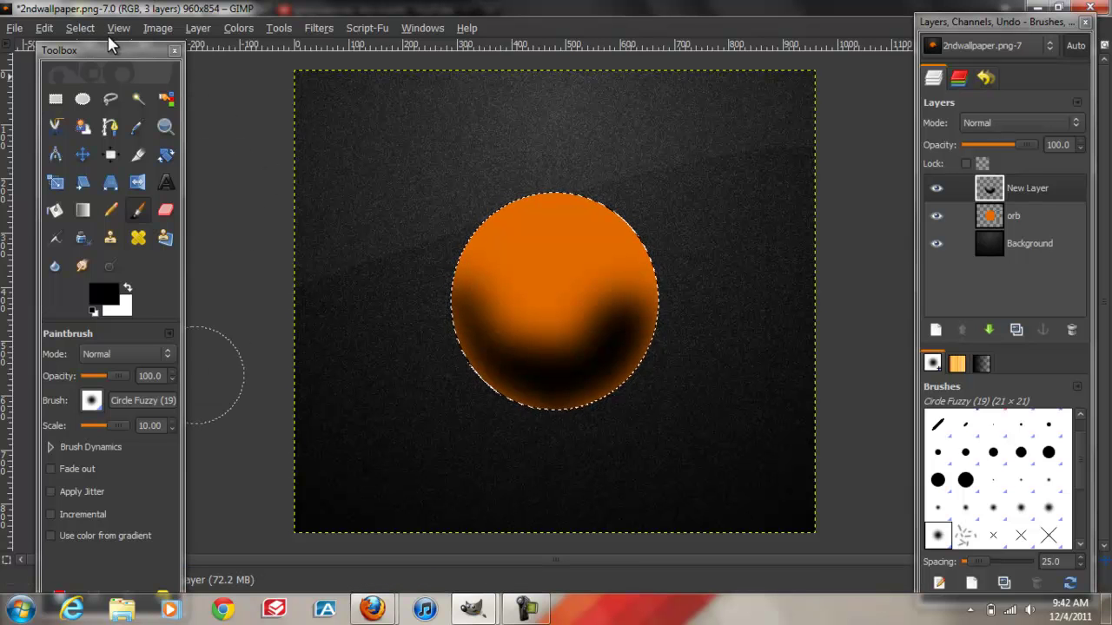
- Clear the selection and rename the shadow layer to burn
left_click(80, 28)
left_click(87, 65)
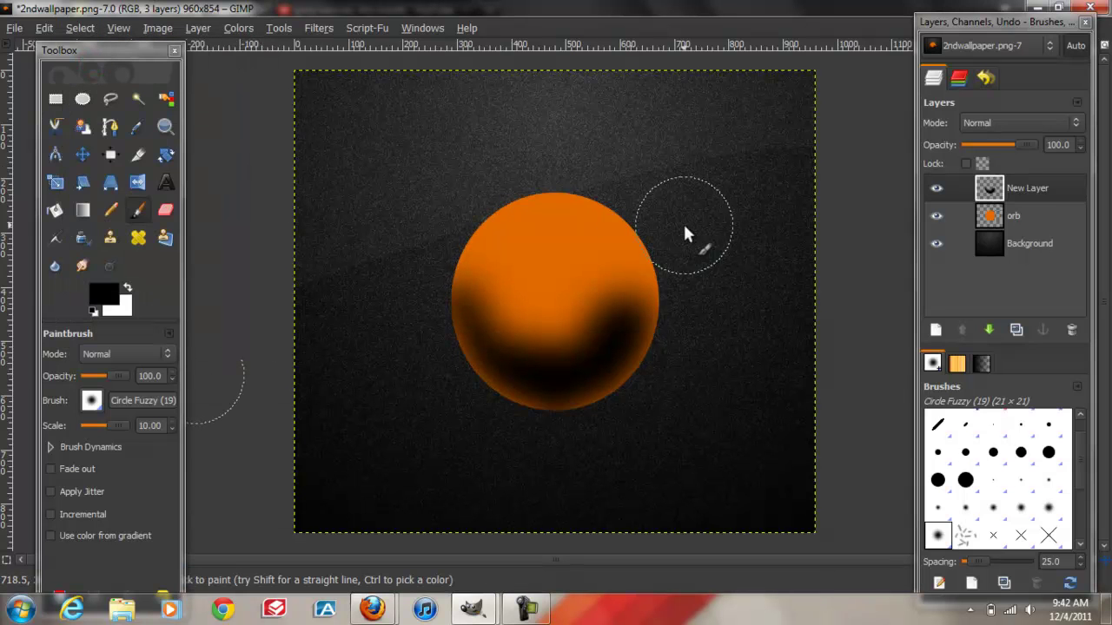
double_click(1021, 189)
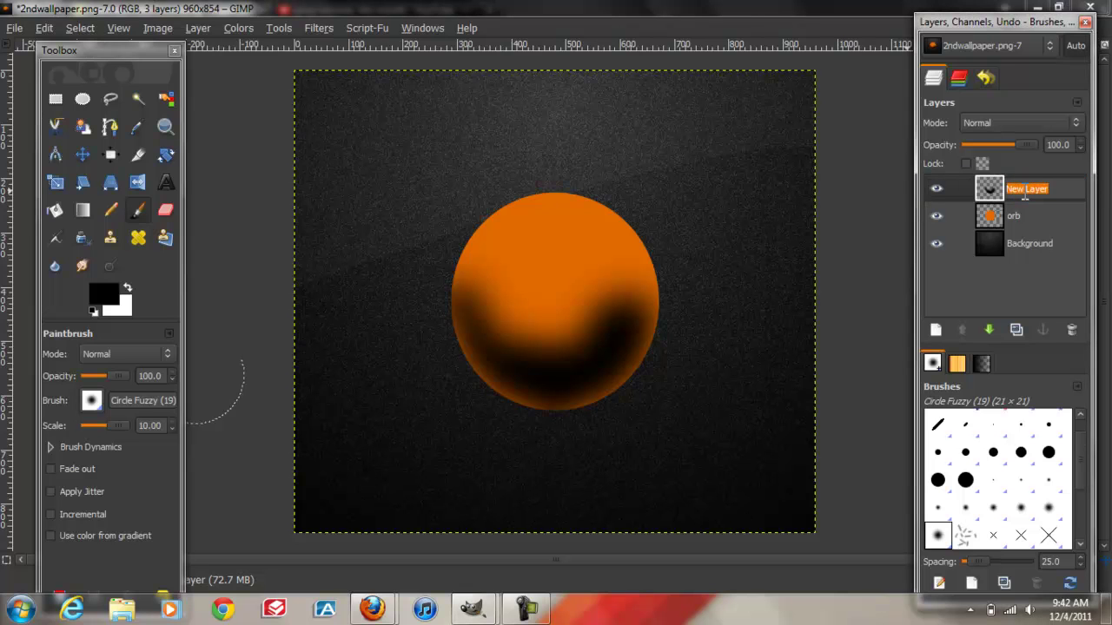
type("burn")
key("Return")
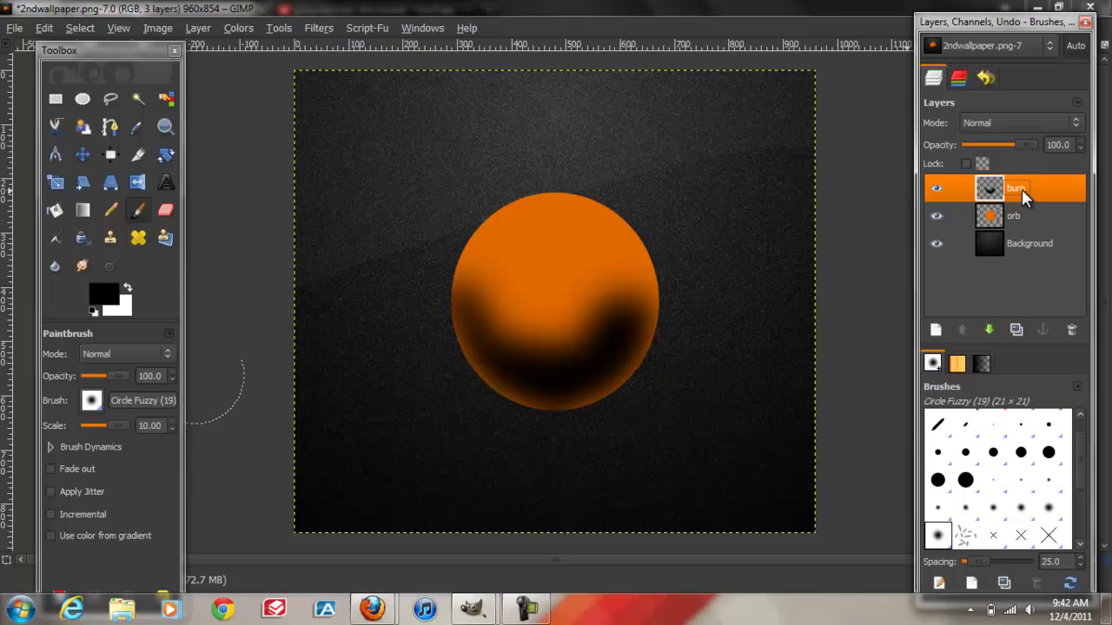
- Set the burn layer to Overlay mode at 80.3 opacity
left_click(1003, 125)
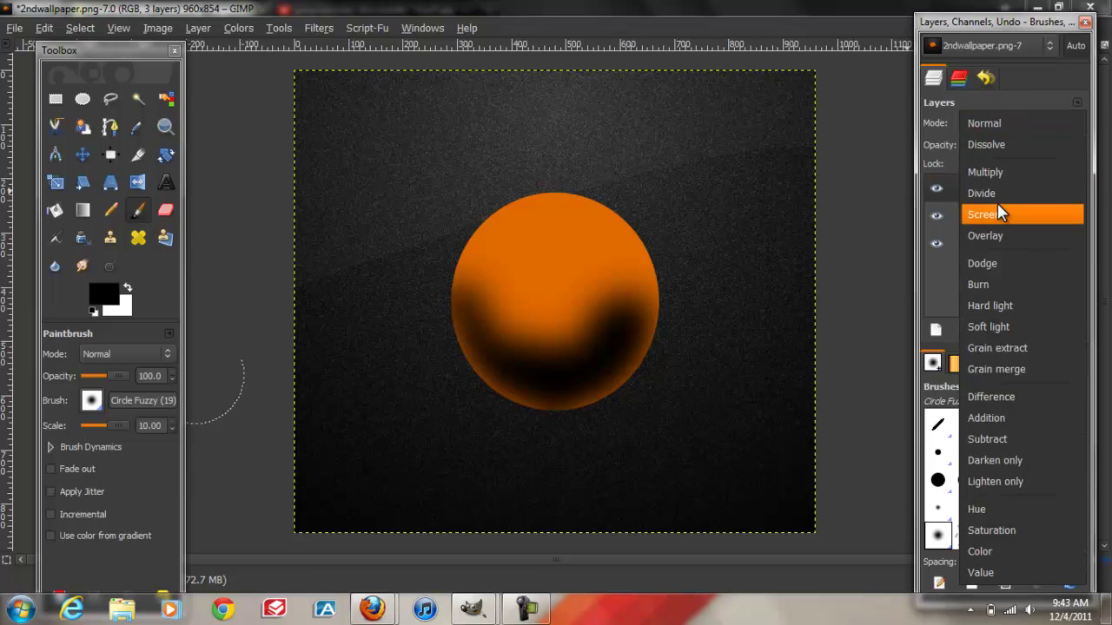
left_click(989, 233)
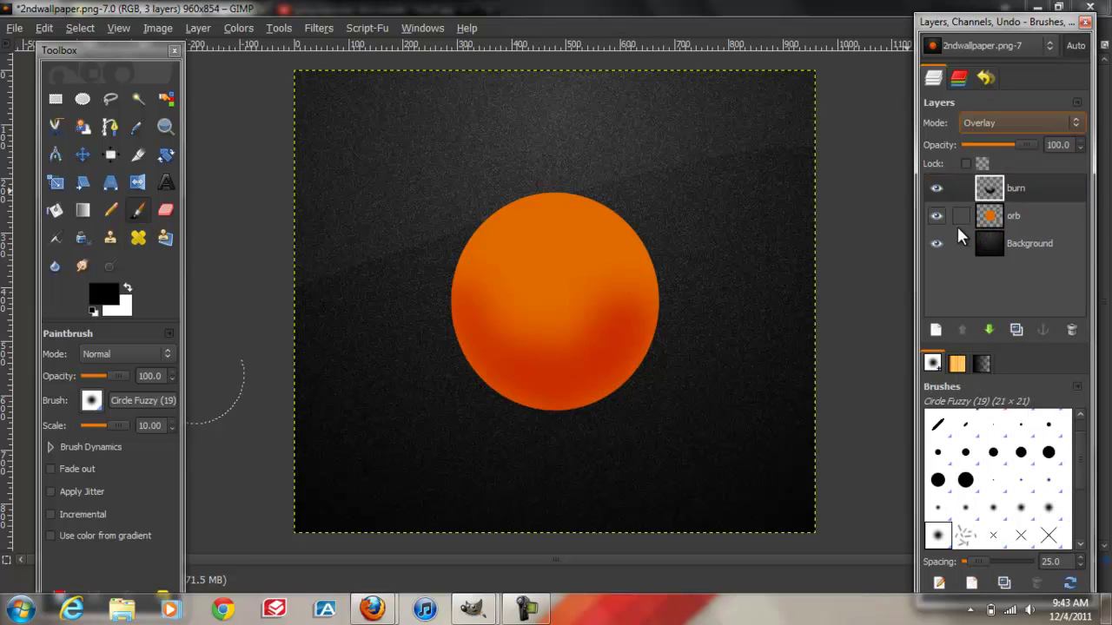
left_click_drag(1026, 147, 1016, 146)
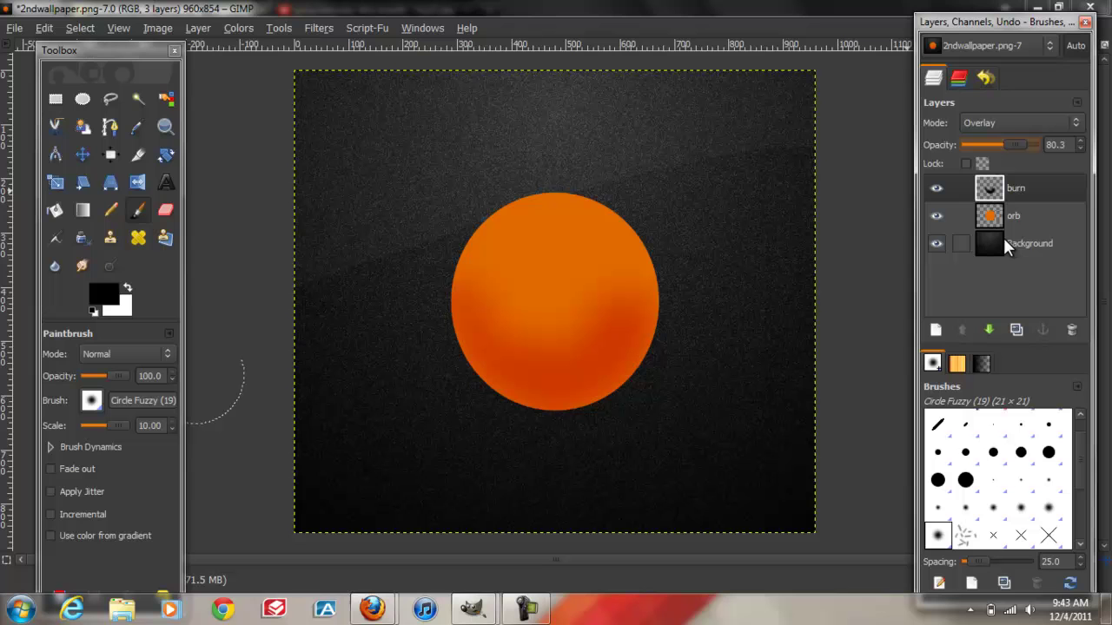
- Add a transparent full-size layer named highlight
left_click(935, 330)
left_click(163, 298)
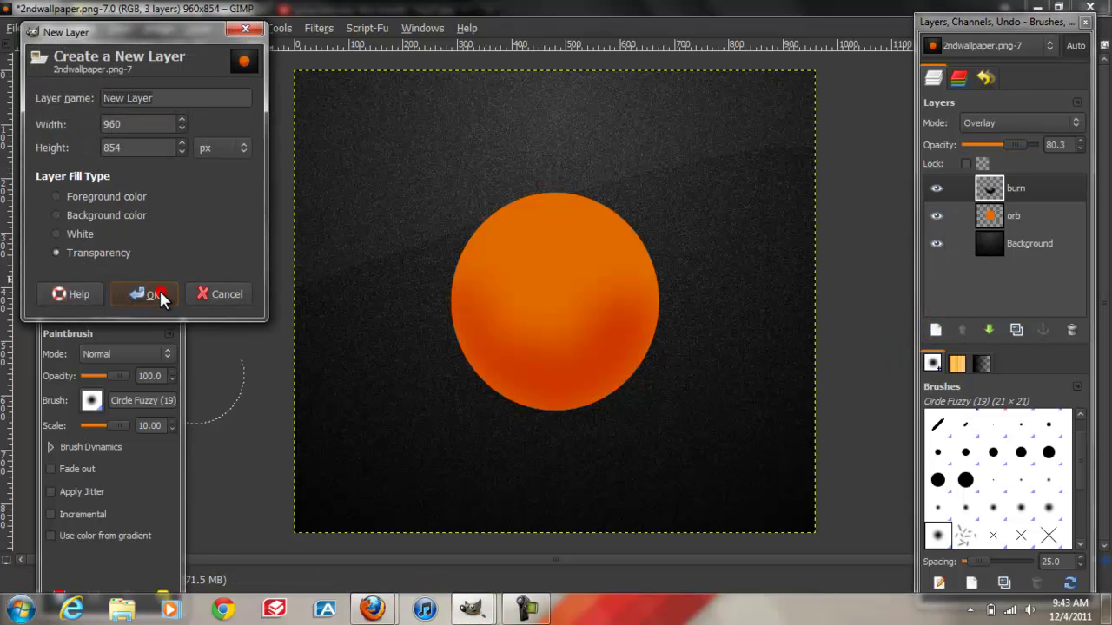
double_click(1020, 189)
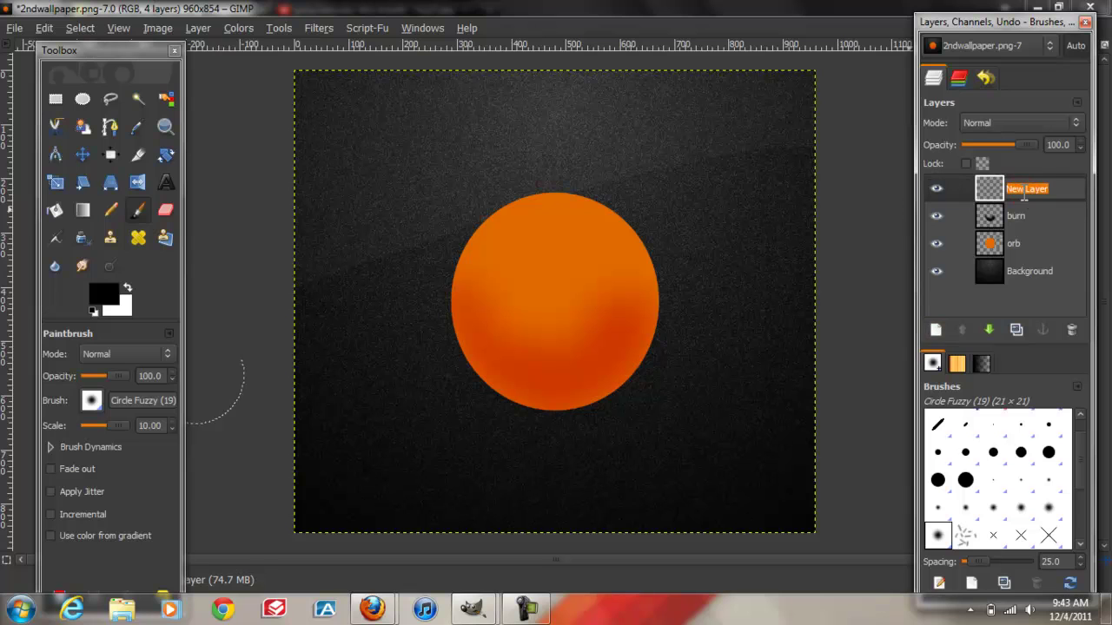
type("highlight")
key("Return")
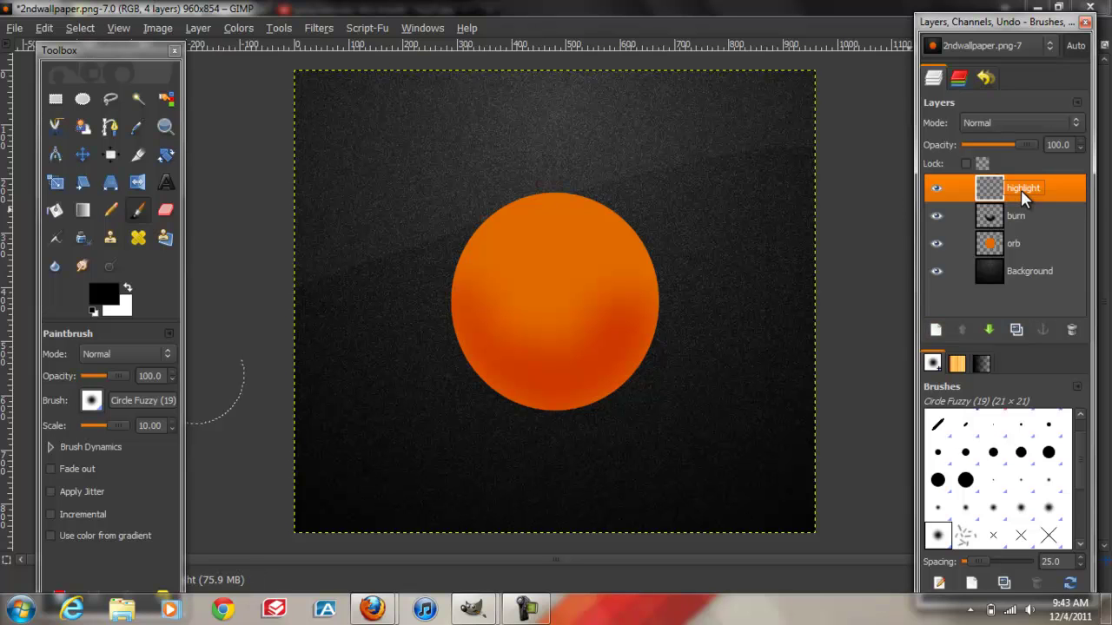
- Select the orb's outline and paint white across its top on the highlight layer
left_click(1025, 244)
right_click(1024, 240)
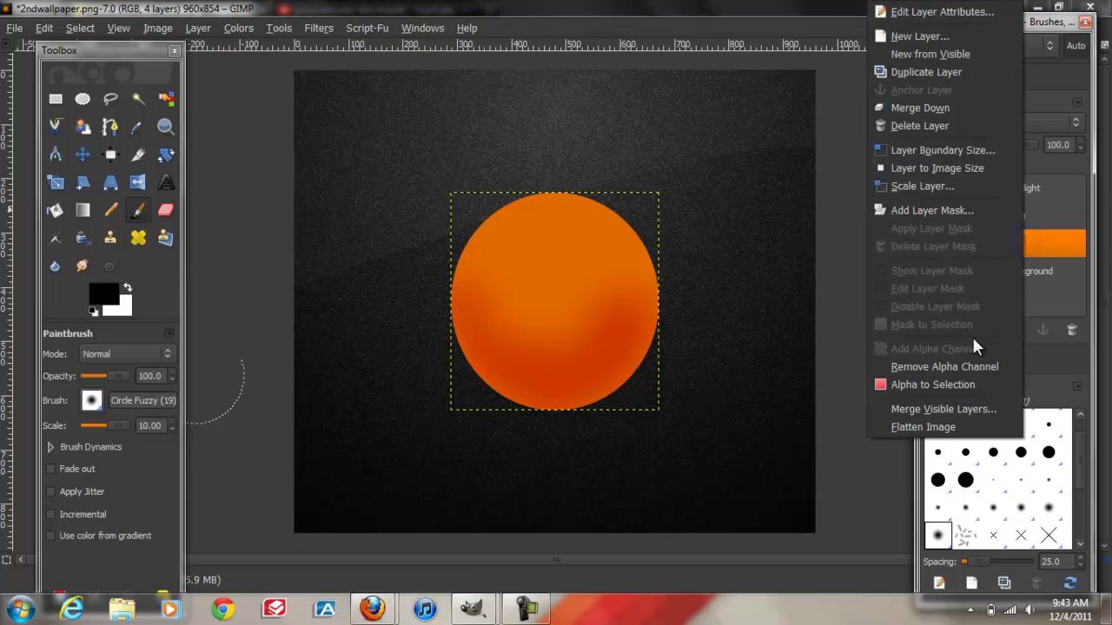
left_click(956, 380)
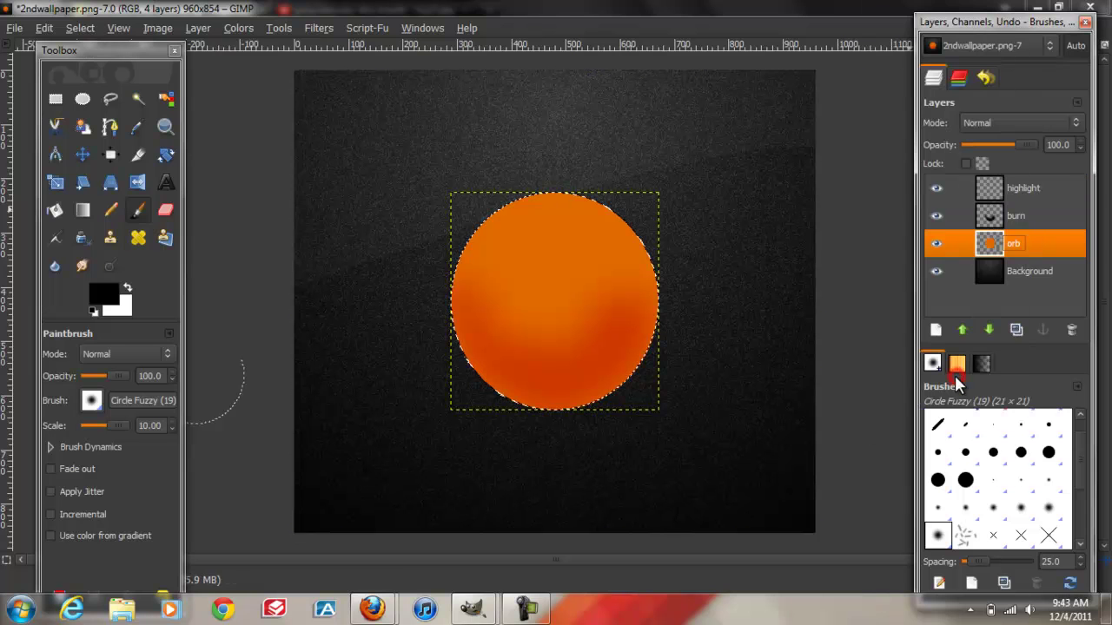
left_click(1024, 188)
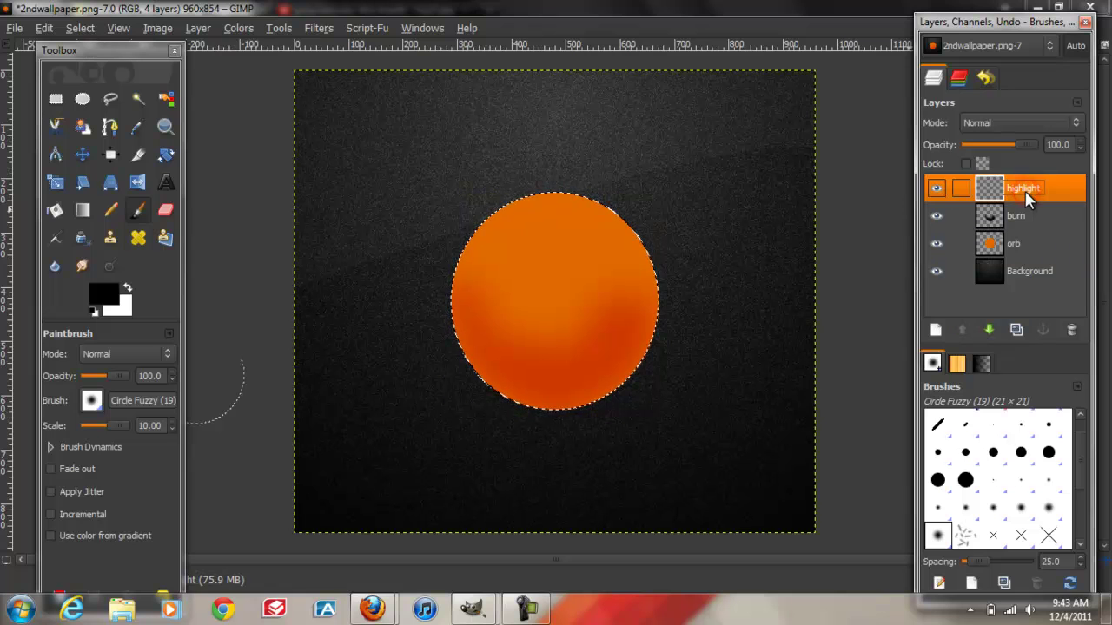
left_click(127, 291)
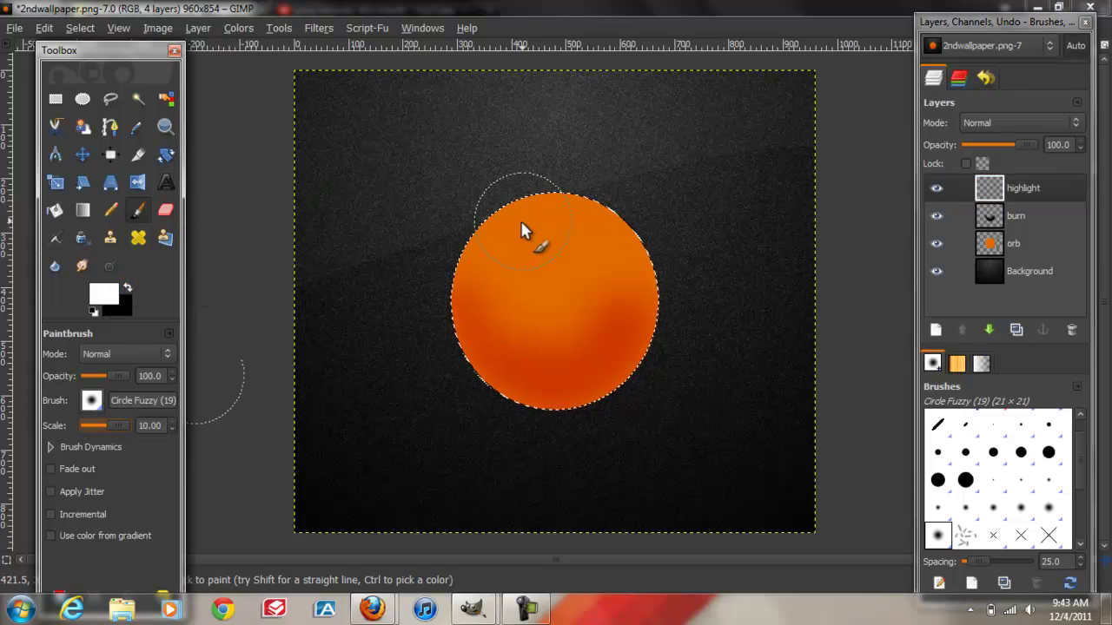
mouse_move(492, 240)
left_mouse_down()
mouse_move(577, 223)
mouse_move(614, 253)
mouse_move(581, 227)
mouse_move(564, 227)
mouse_move(556, 249)
mouse_move(591, 190)
left_mouse_up()
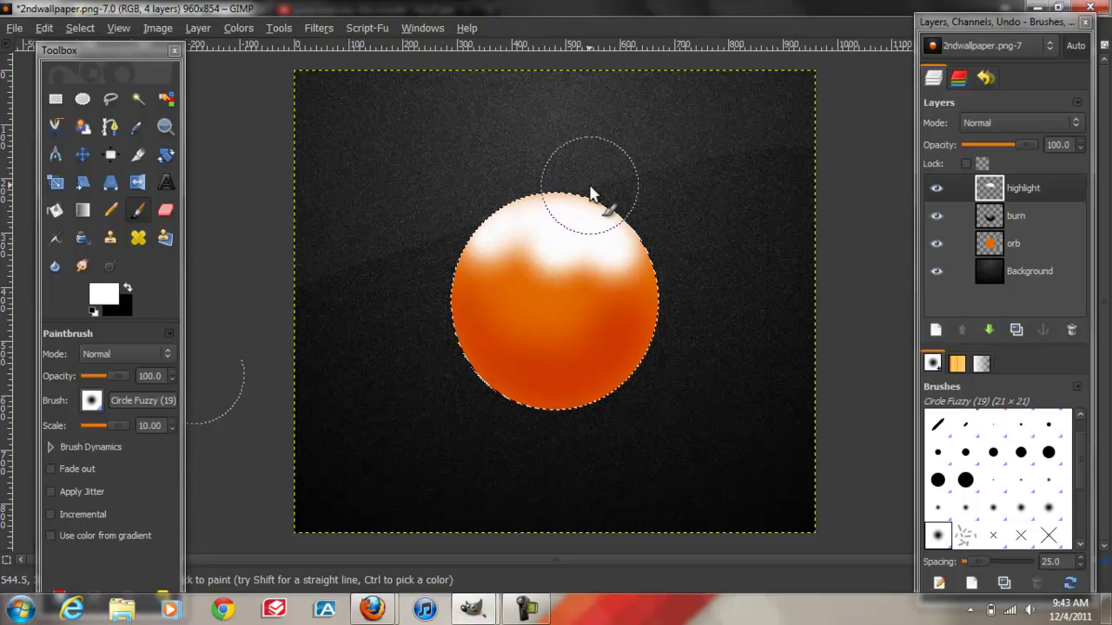
- Blur the white highlight with a 75 px Gaussian Blur, then select none
left_click(327, 27)
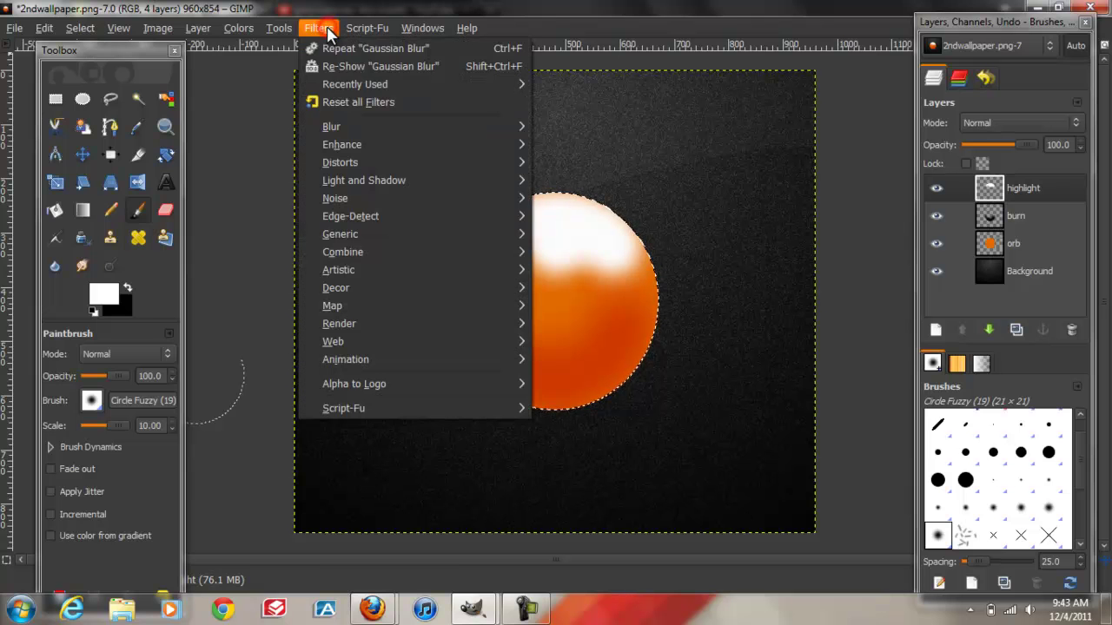
mouse_move(327, 126)
left_click(551, 145)
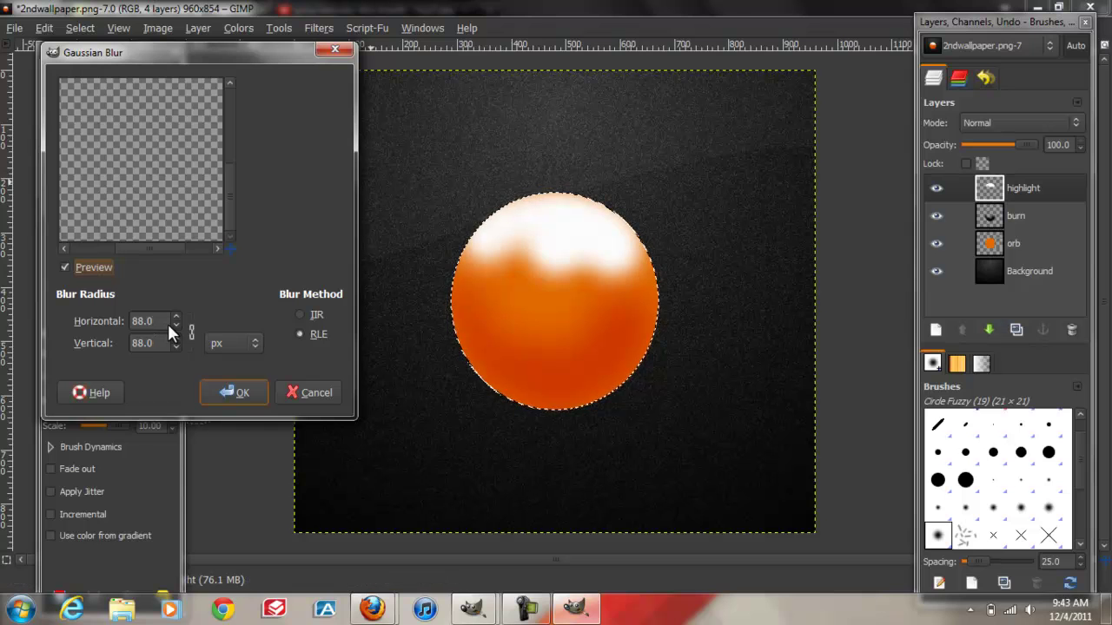
left_click(176, 325)
left_click(176, 325)
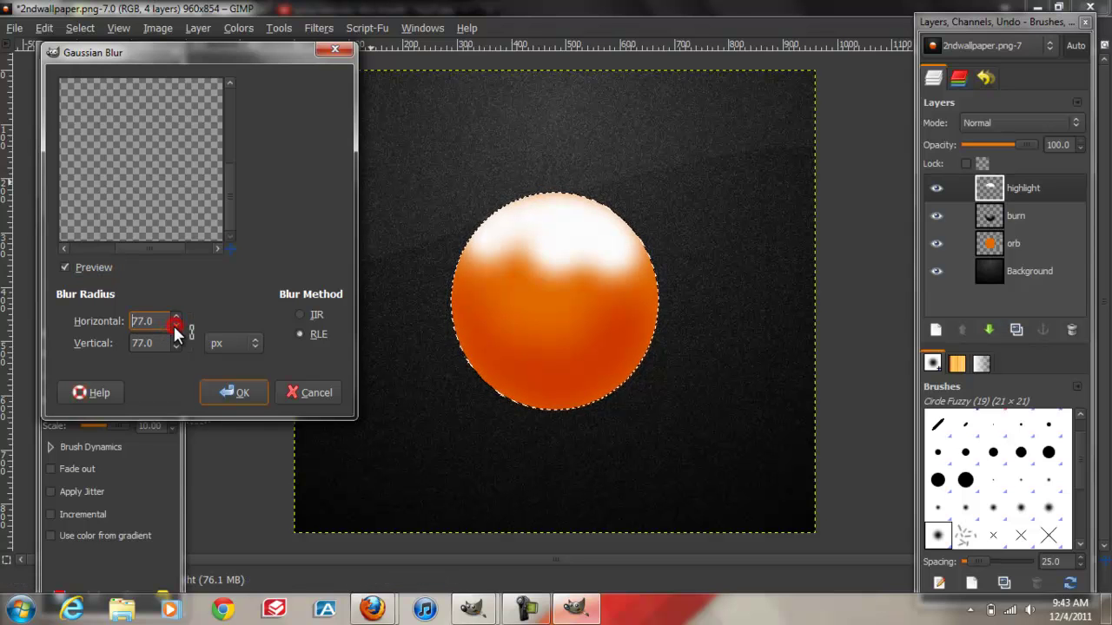
left_click(175, 326)
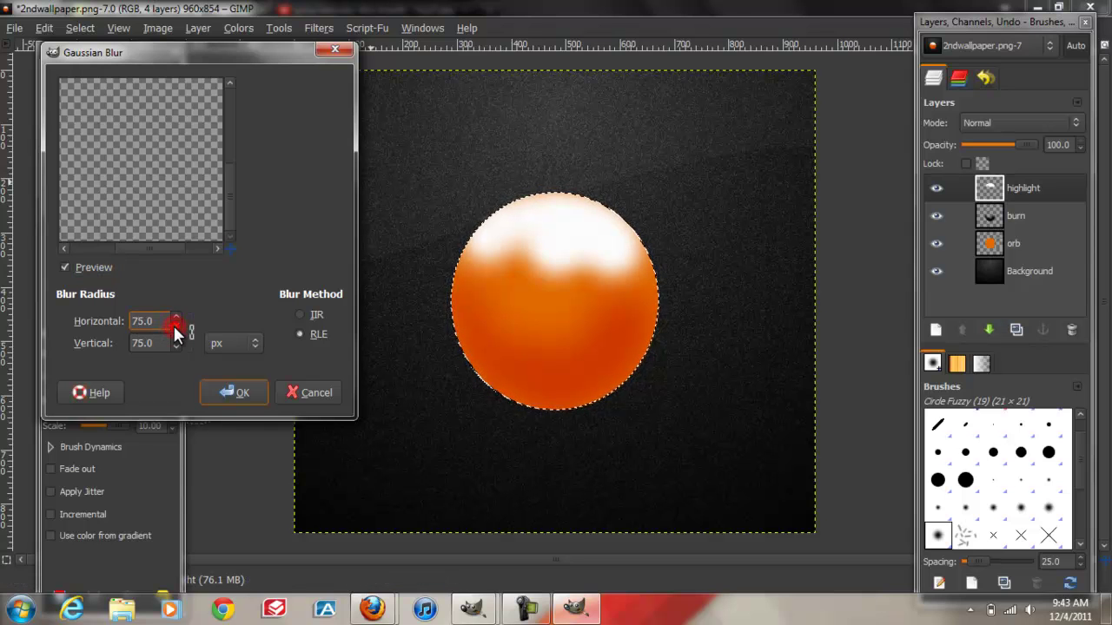
left_click(207, 391)
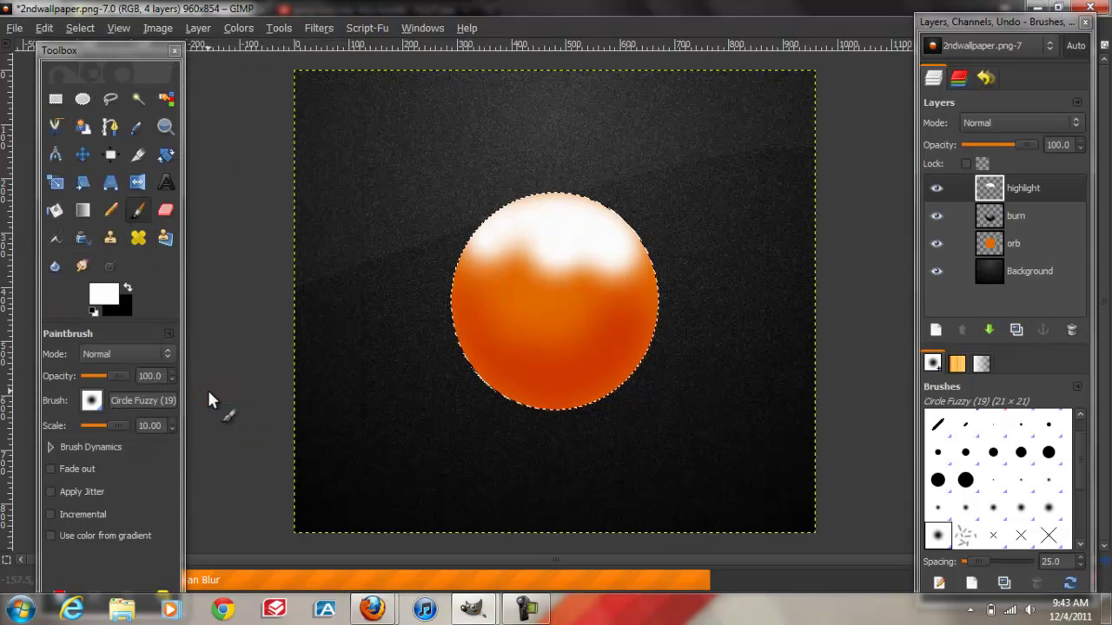
left_click(92, 31)
left_click(97, 57)
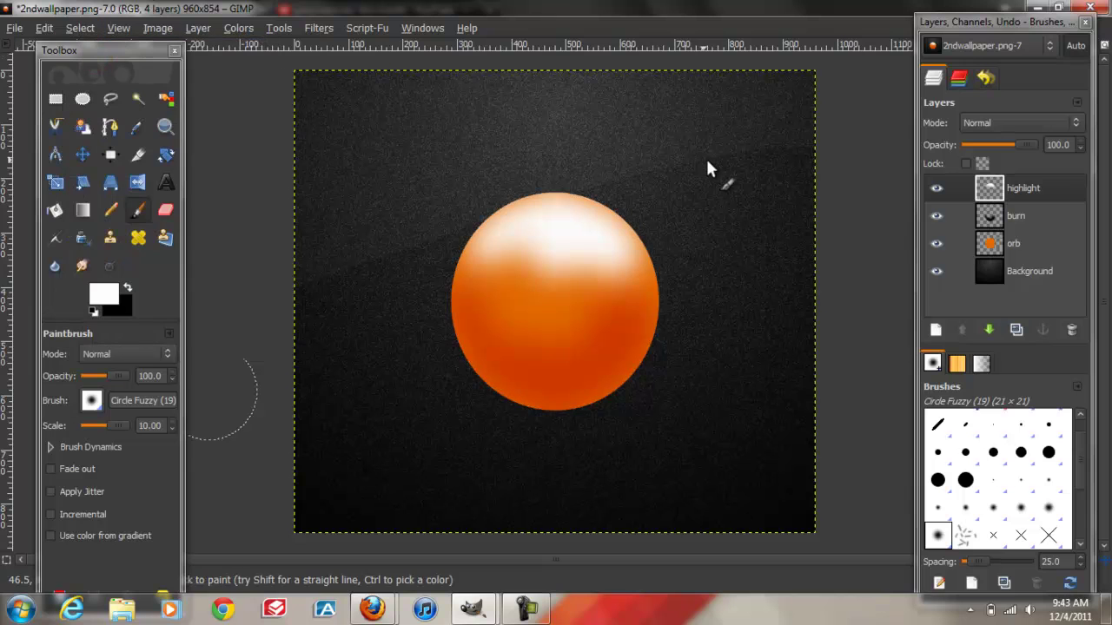
- Switch the highlight layer to Dodge mode and lower its opacity to 54.5
left_click(996, 125)
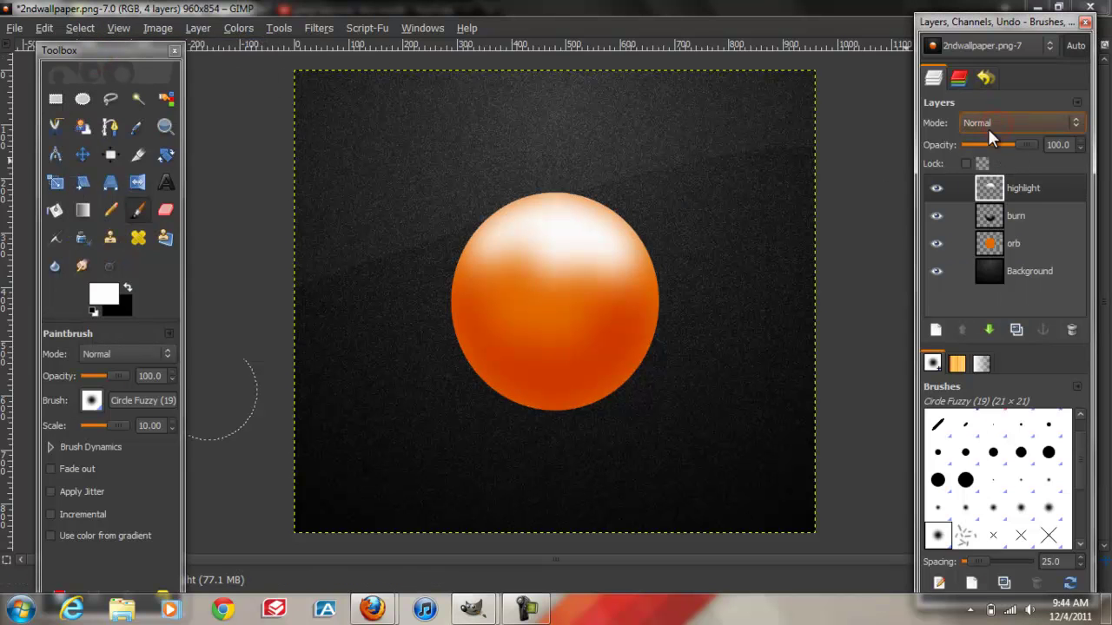
left_click(987, 118)
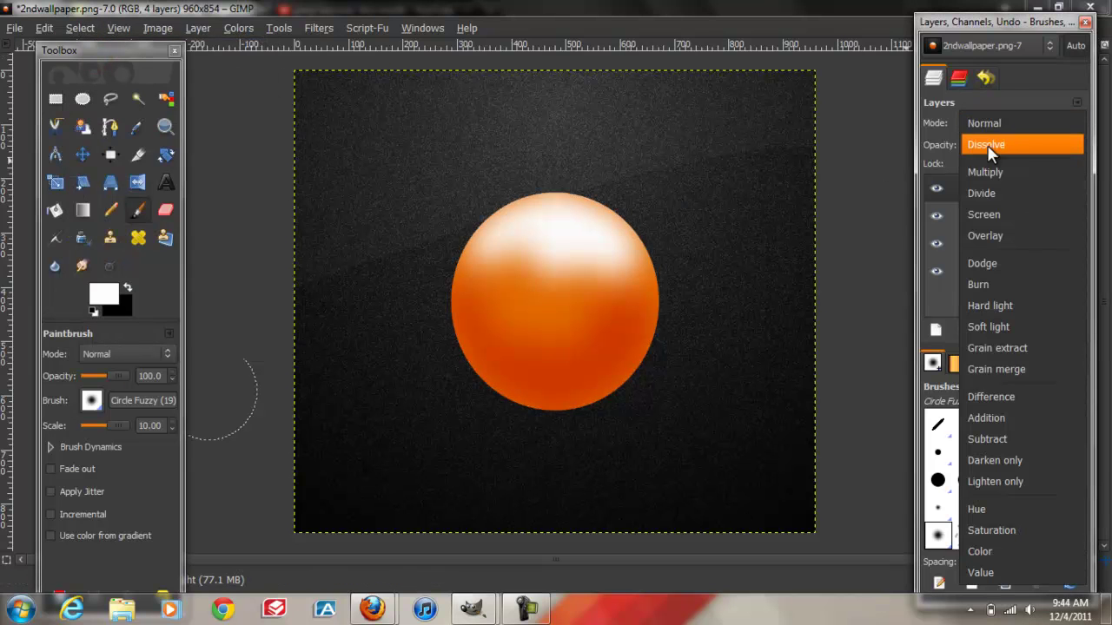
left_click(974, 263)
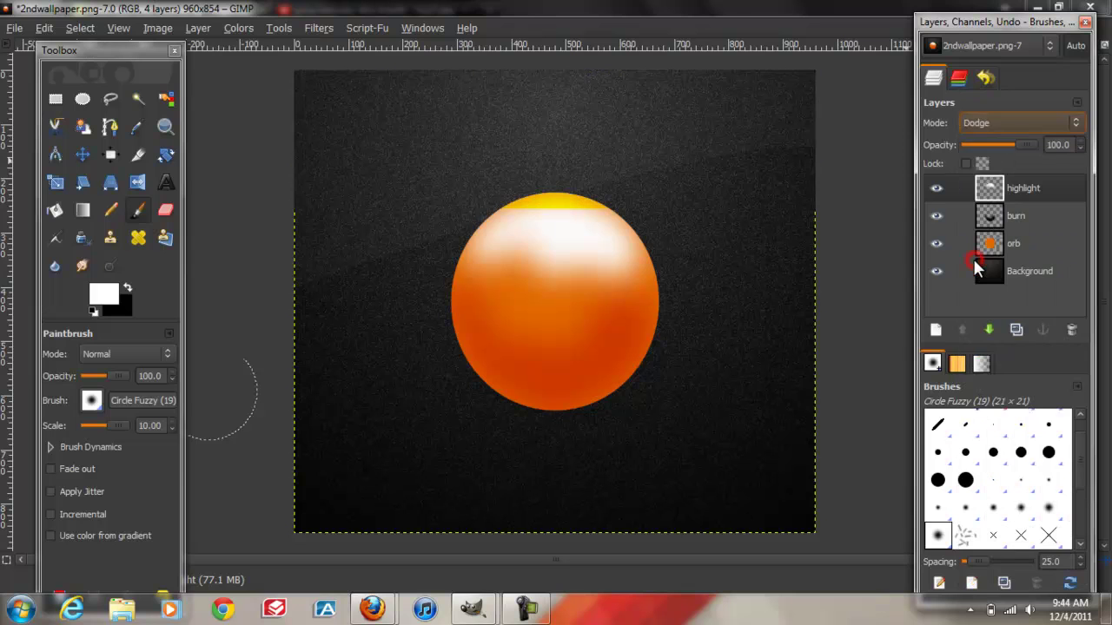
left_click(1018, 127)
left_click(977, 122)
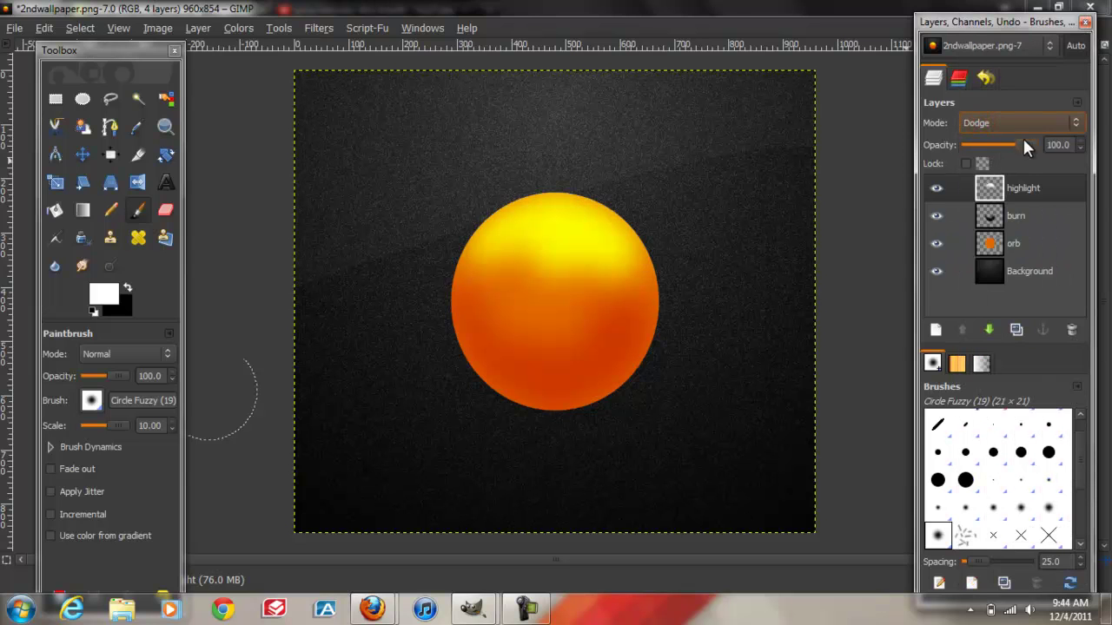
left_click_drag(1024, 140, 999, 143)
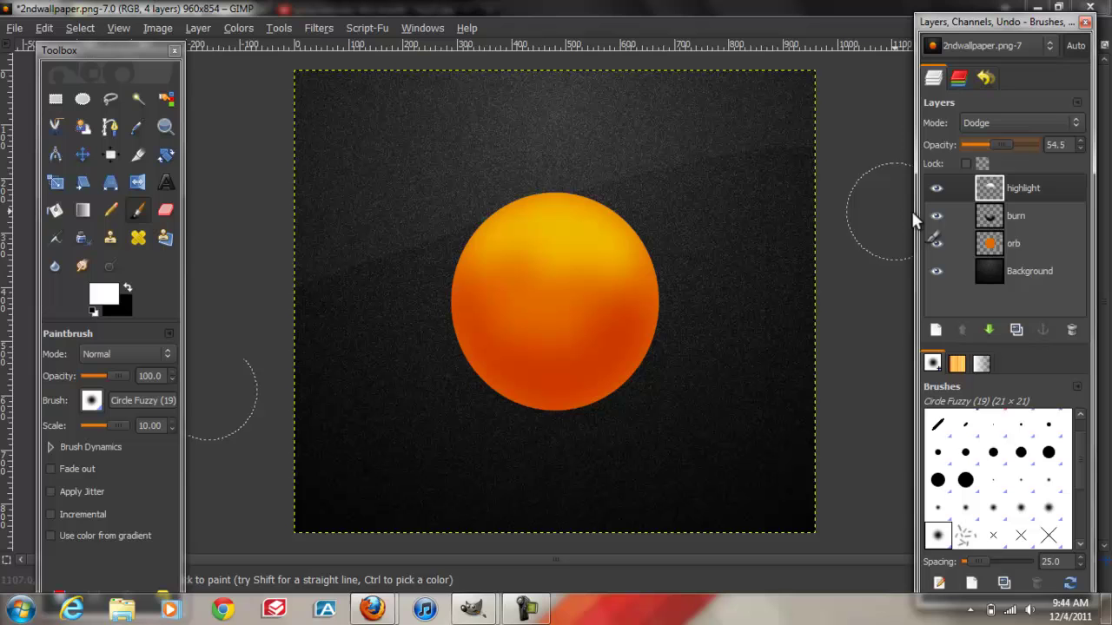
- Select the orb's outline and add a new layer named whiteedge above Background
left_click(1031, 247)
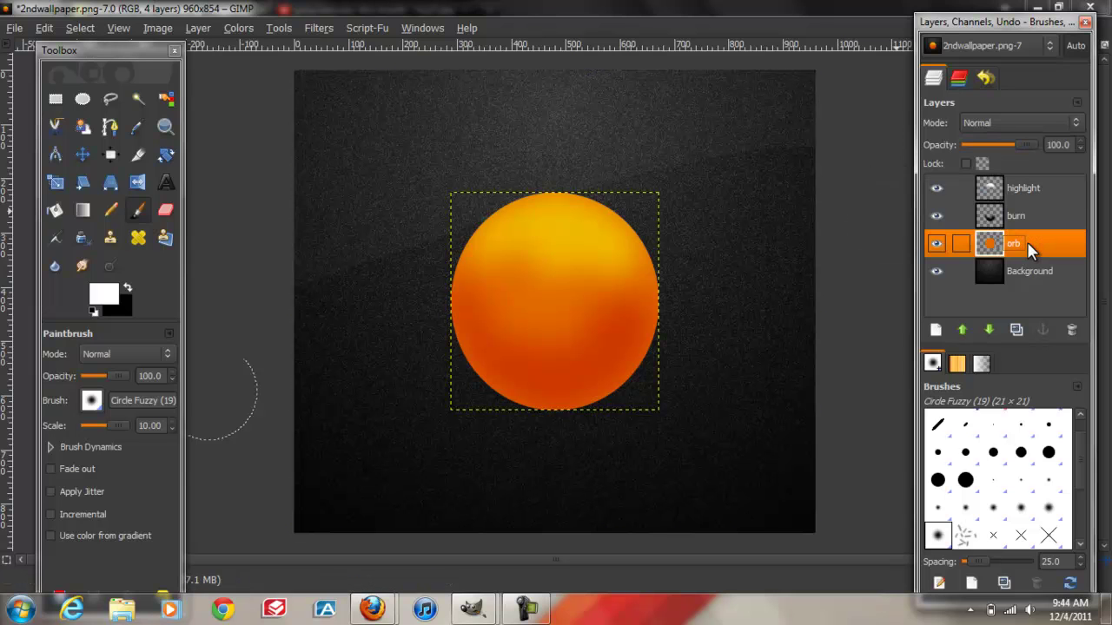
right_click(1027, 247)
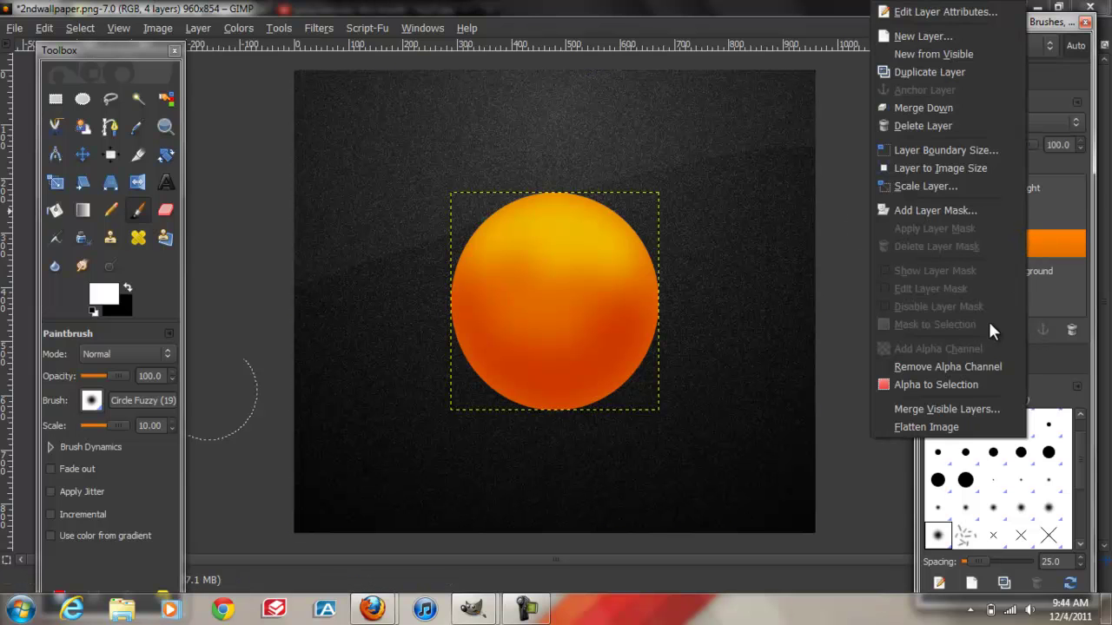
left_click(966, 387)
left_click(1013, 277)
left_click(936, 329)
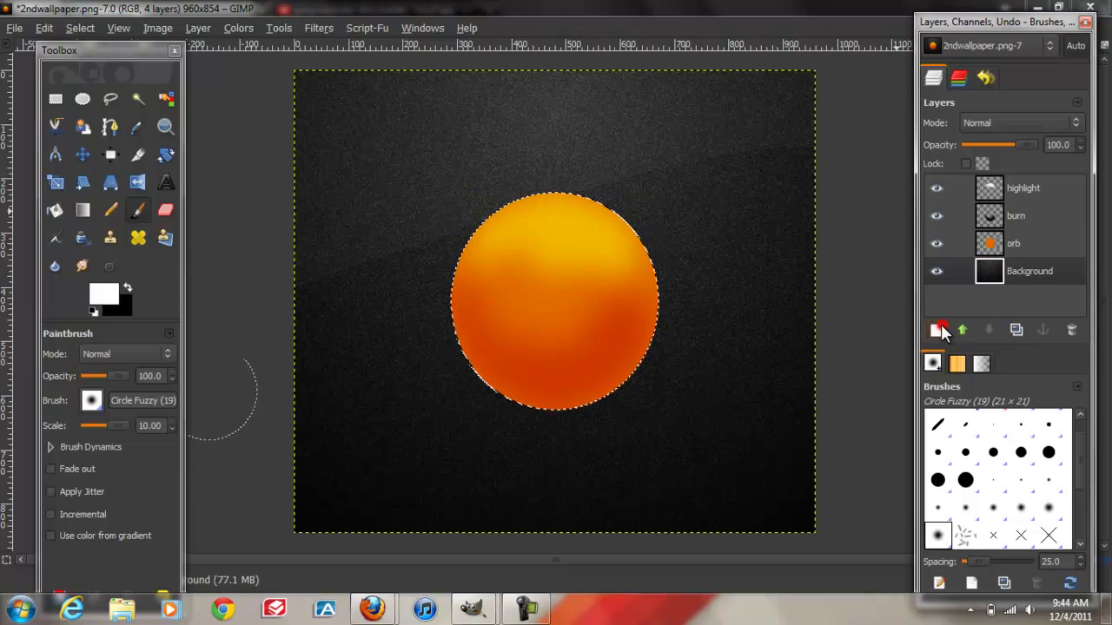
left_click(210, 333)
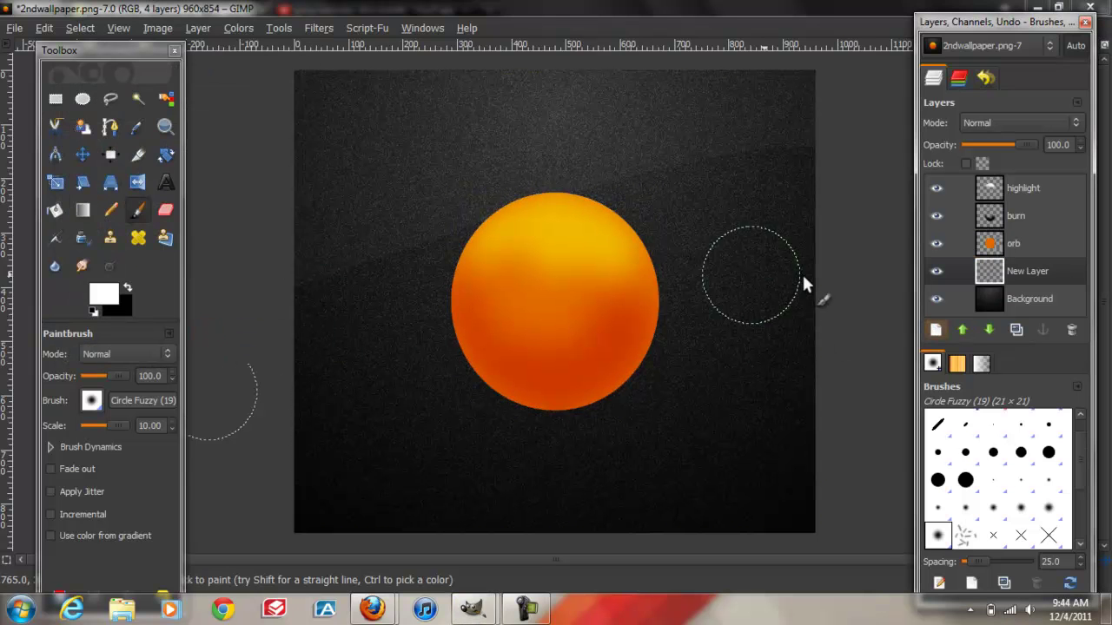
double_click(1027, 272)
type("white")
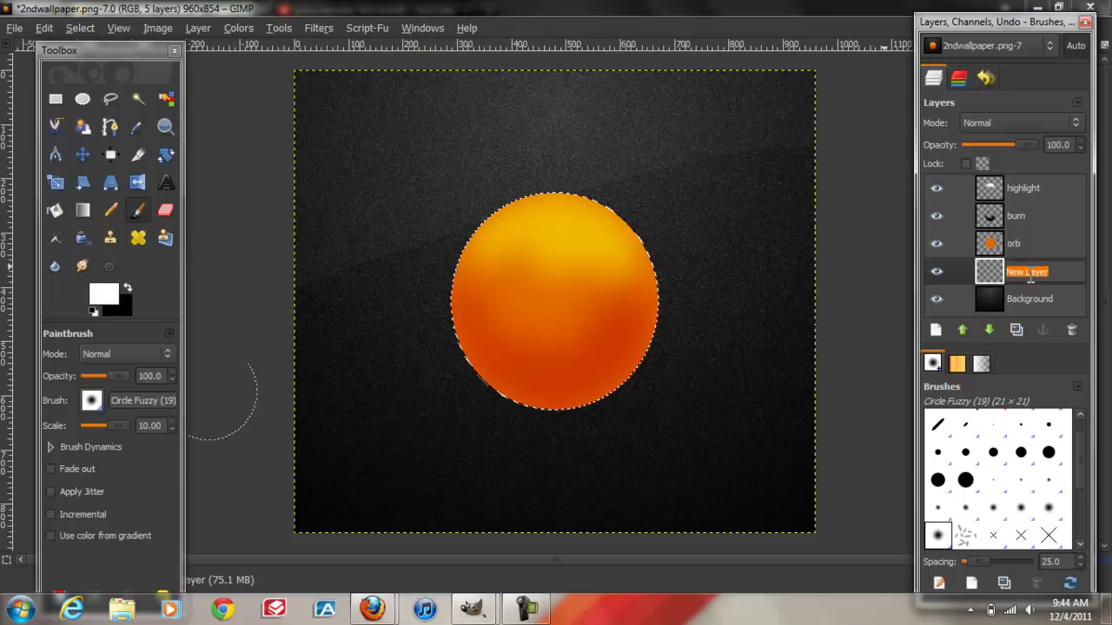
type("edge")
key("Return")
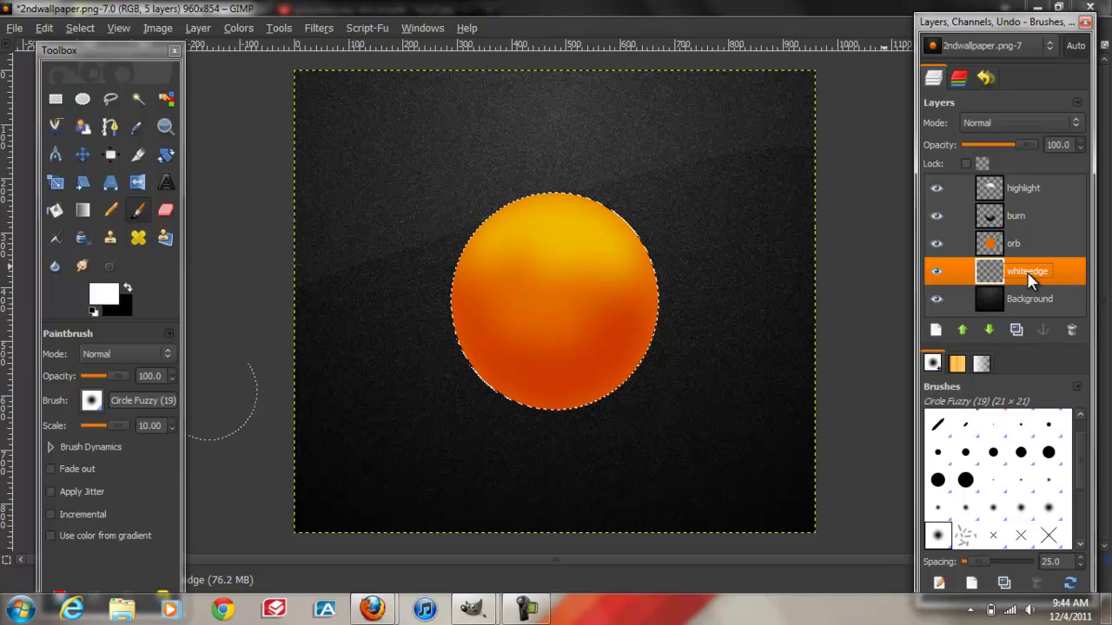
- Grow the selection by 4 px and bucket-fill it with white
left_click(80, 27)
left_click(100, 234)
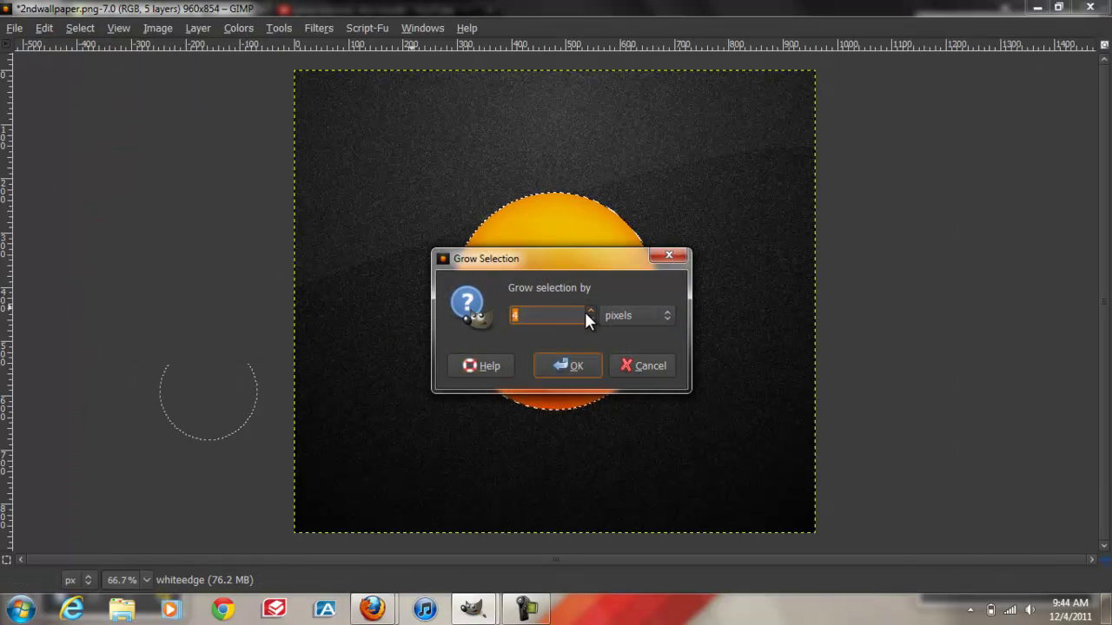
left_click(556, 361)
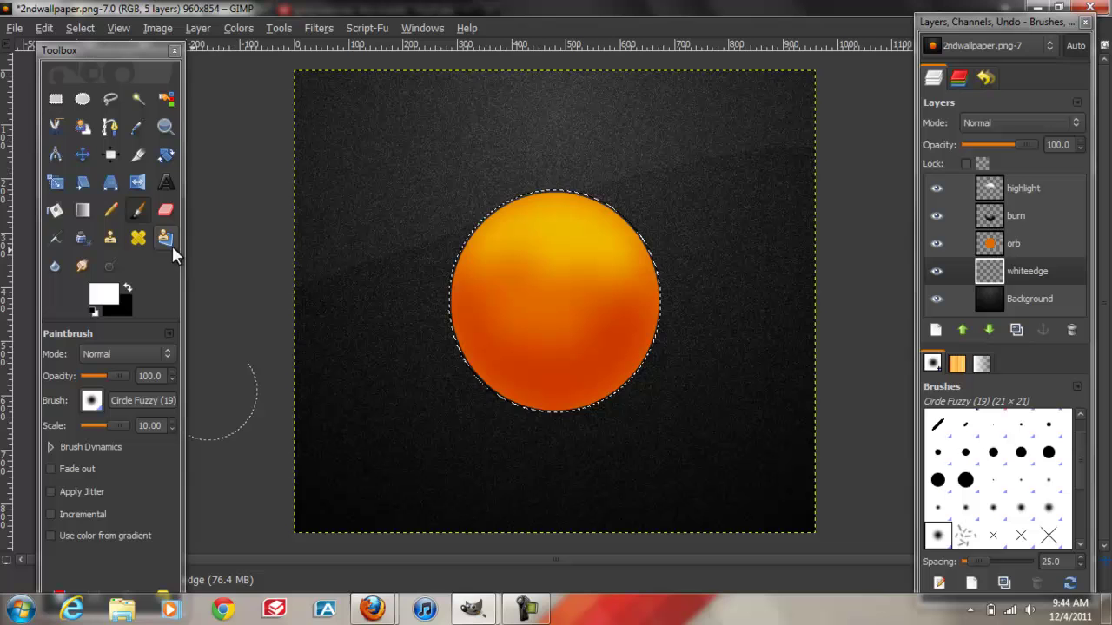
left_click(65, 209)
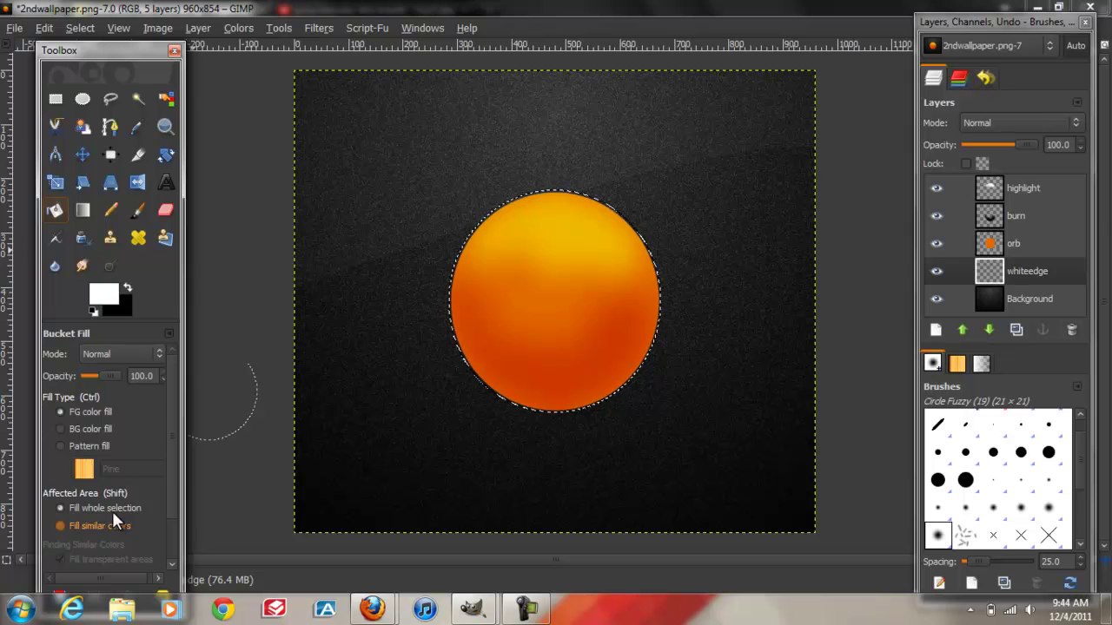
left_click(536, 318)
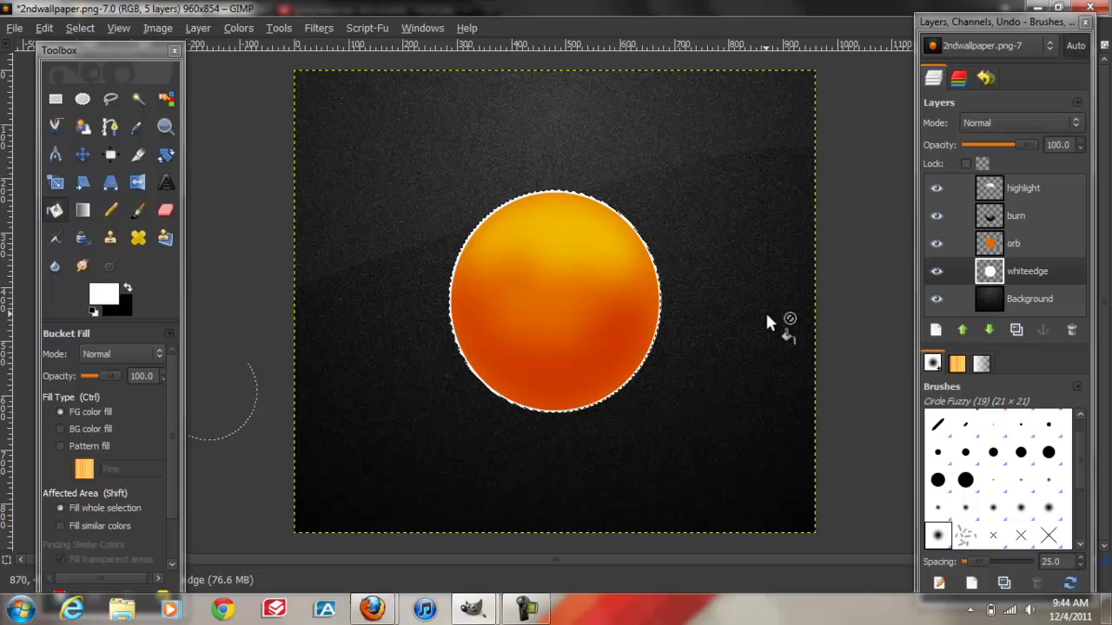
- Add a new transparent layer named 'blackshadows'
left_click(936, 330)
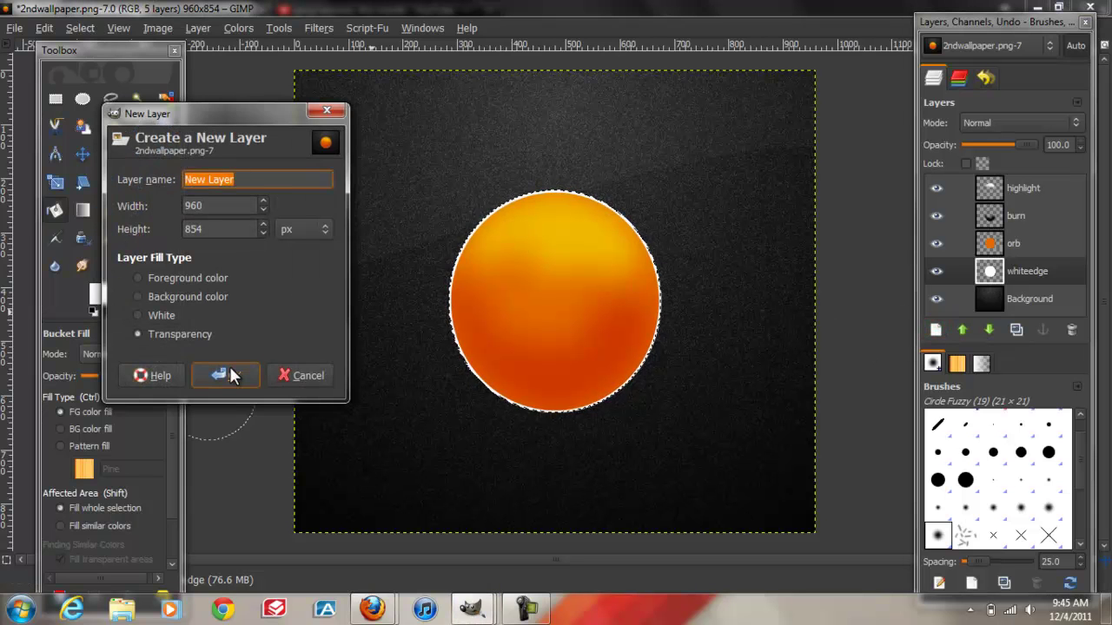
left_click(227, 374)
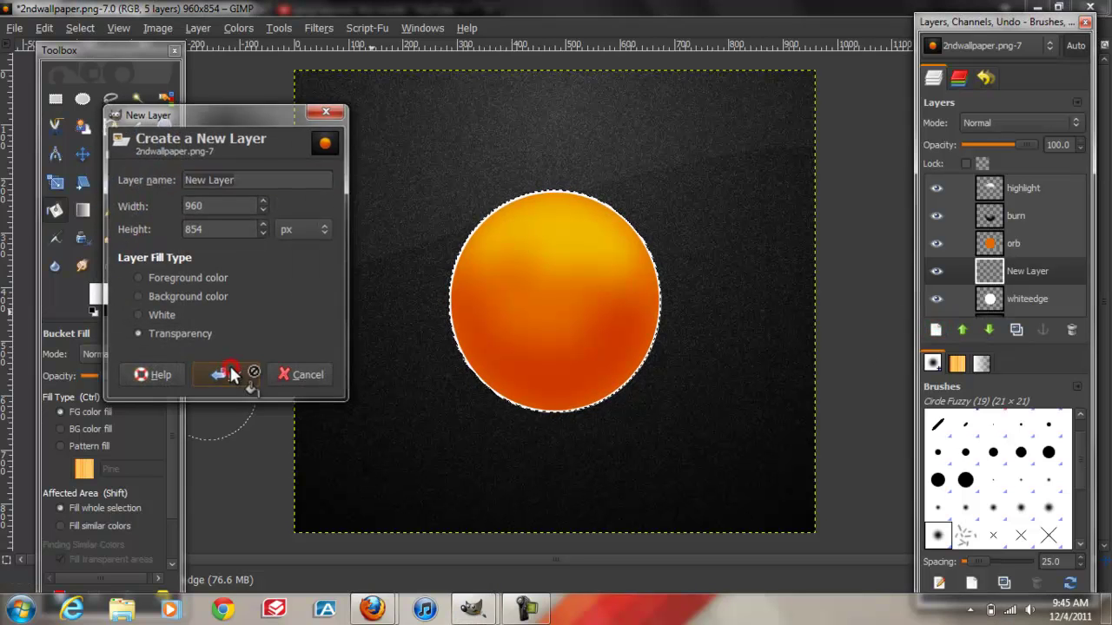
double_click(1033, 269)
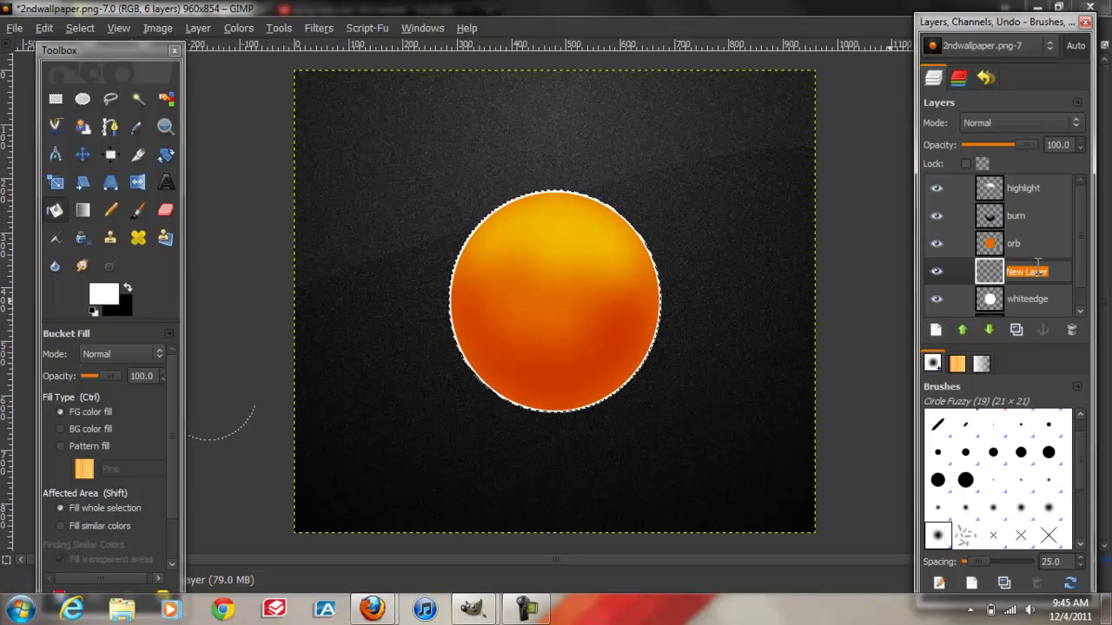
type("bla")
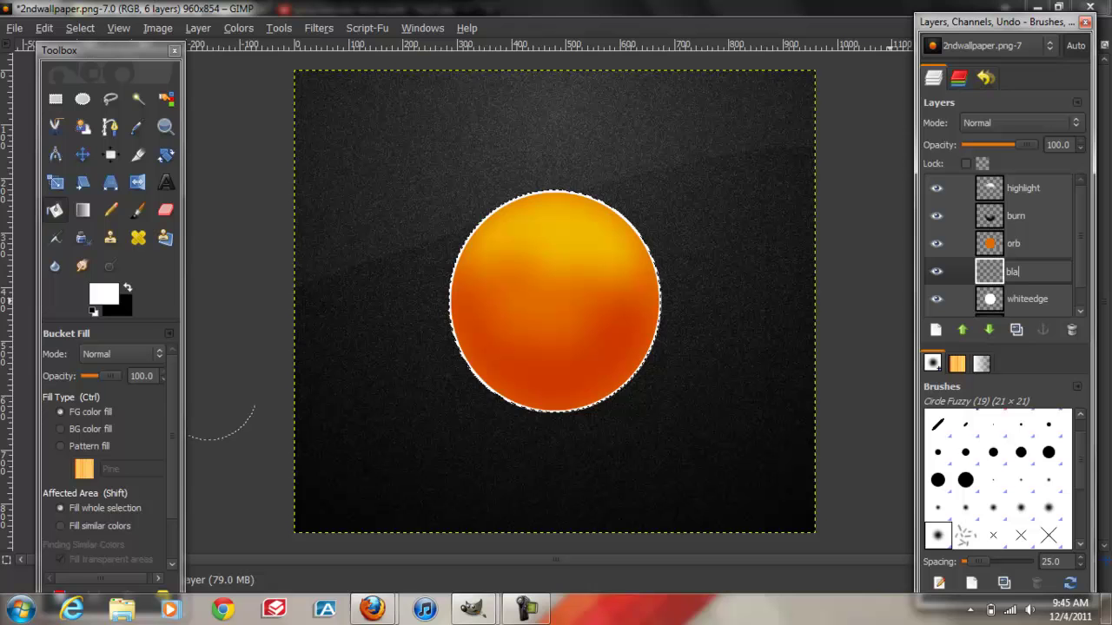
type("ckshadows")
key("Return")
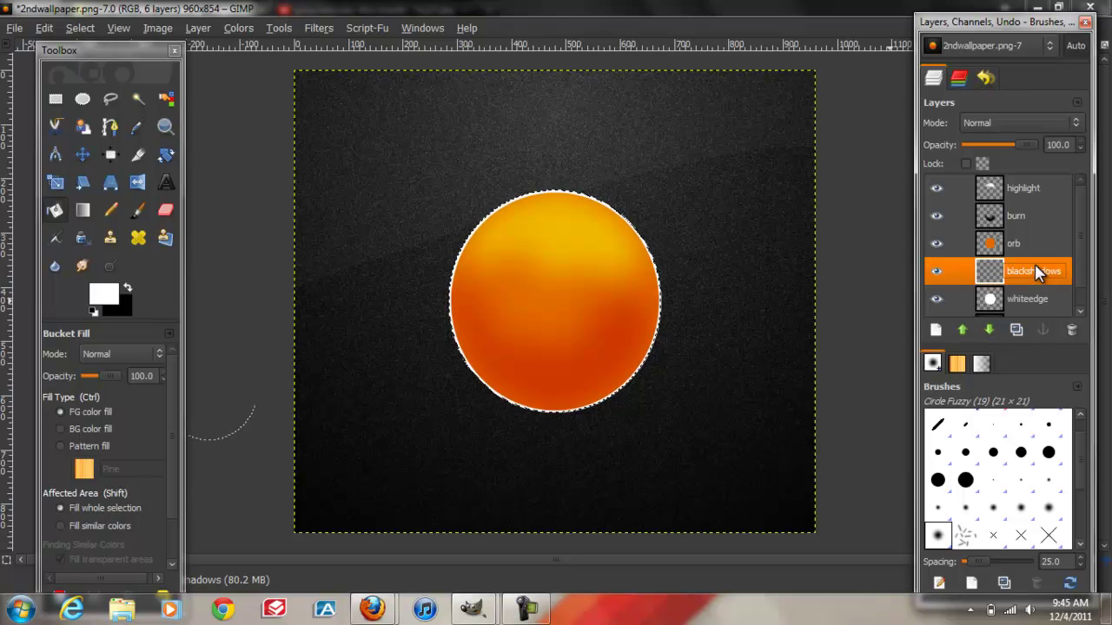
- Paint soft black shading with the Paintbrush along the orb's rim on all sides
left_click(140, 210)
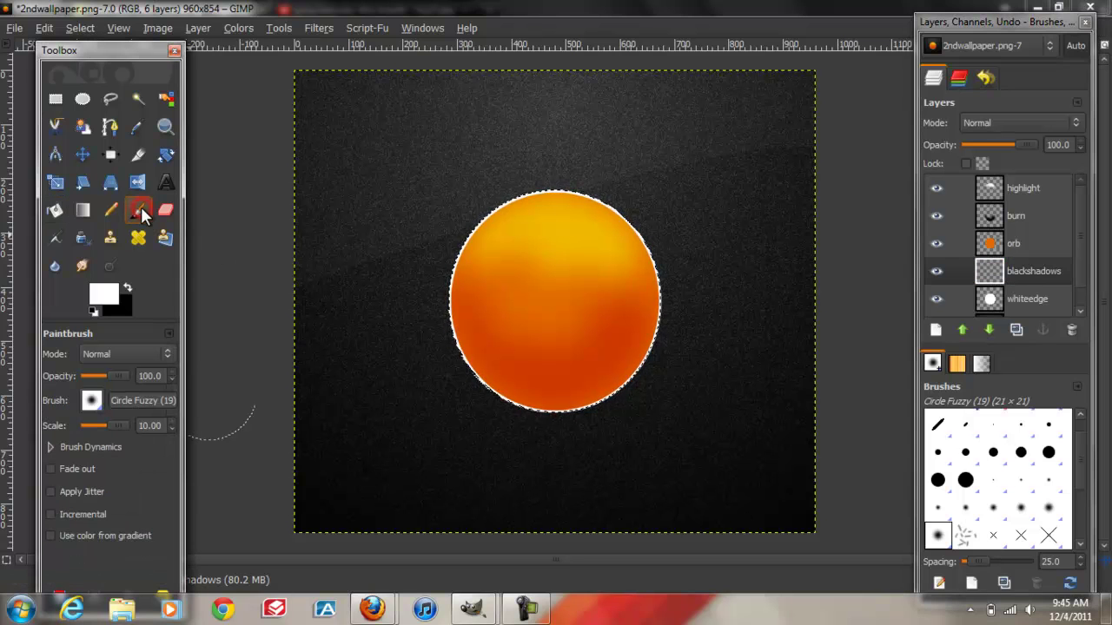
left_click(127, 287)
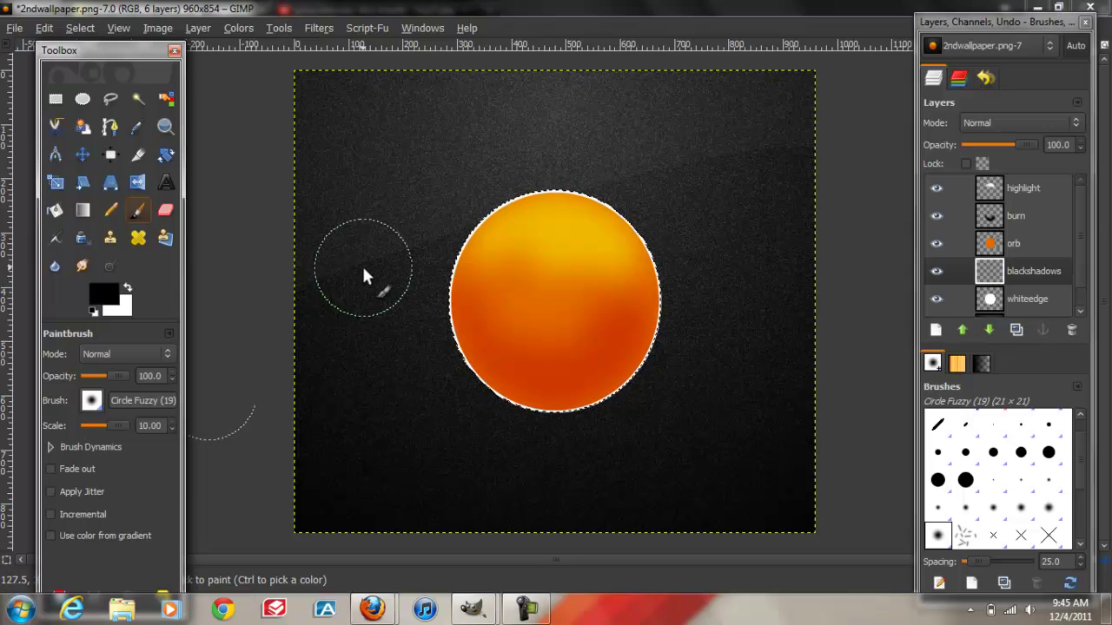
left_click_drag(478, 211, 453, 365)
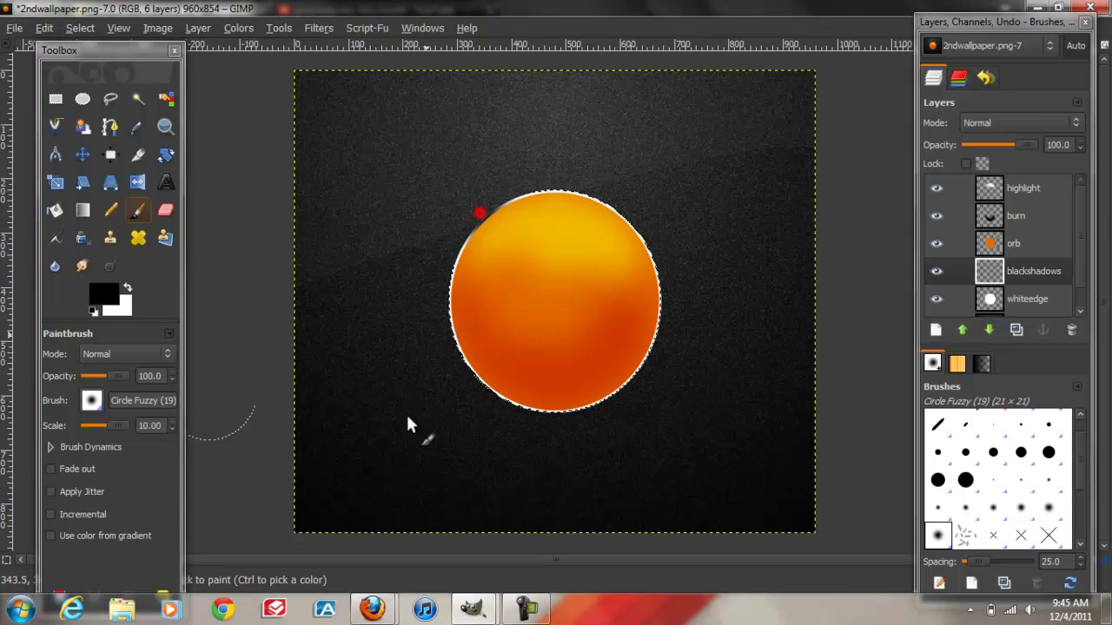
key("ctrl+z")
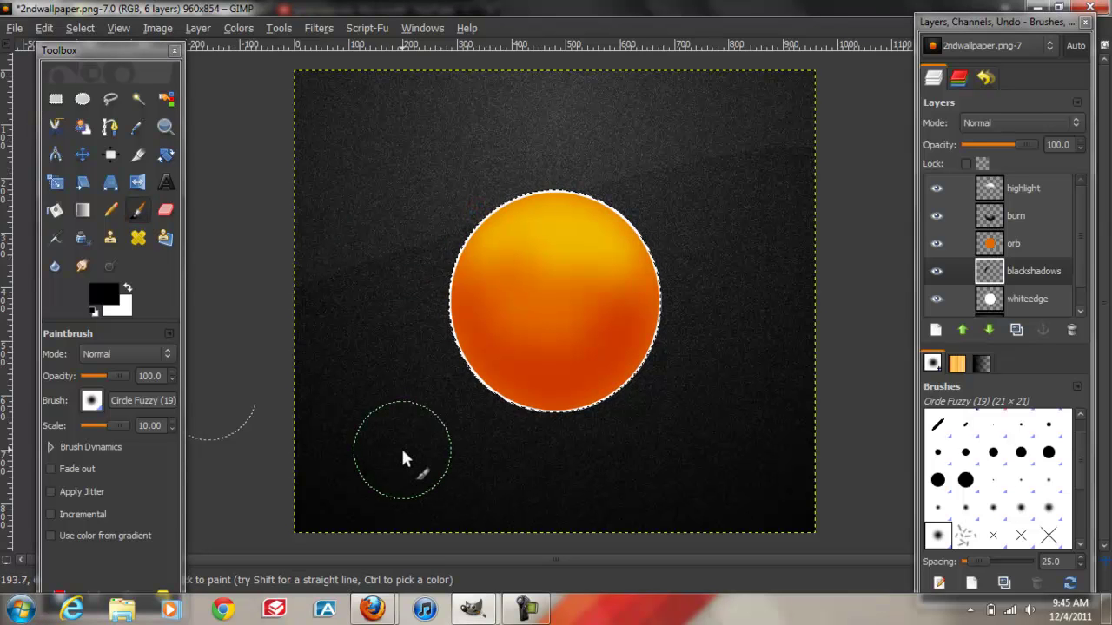
left_click_drag(441, 212, 426, 243)
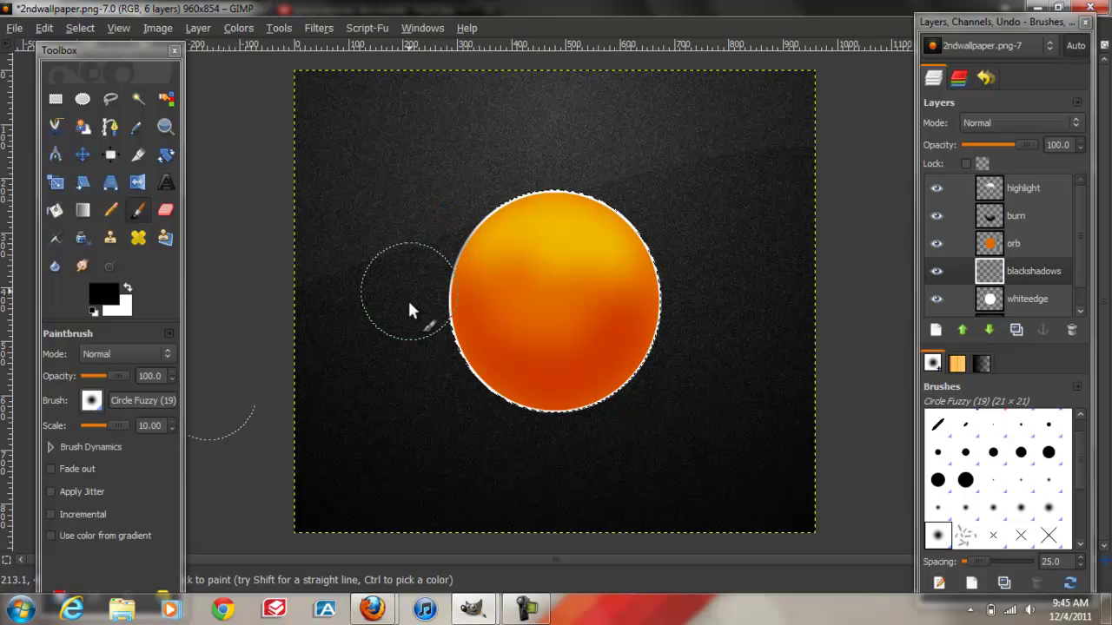
mouse_move(418, 343)
left_mouse_down()
mouse_move(433, 392)
mouse_move(504, 442)
mouse_move(474, 418)
mouse_move(526, 445)
left_mouse_up()
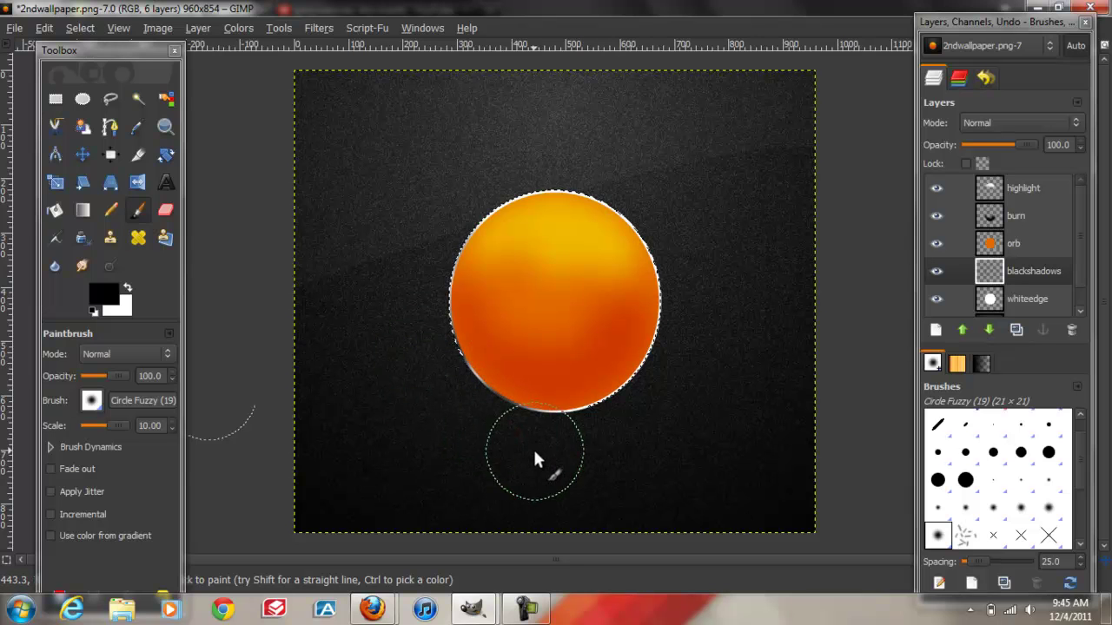
left_click_drag(653, 413, 664, 381)
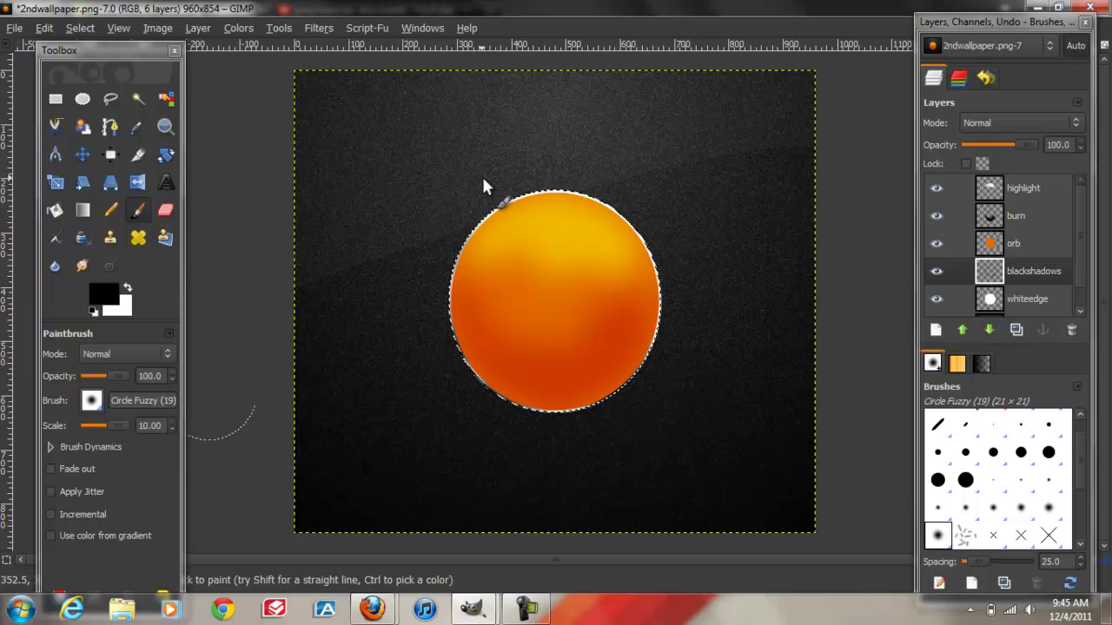
mouse_move(481, 179)
left_mouse_down()
mouse_move(545, 166)
mouse_move(482, 183)
mouse_move(513, 174)
left_mouse_up()
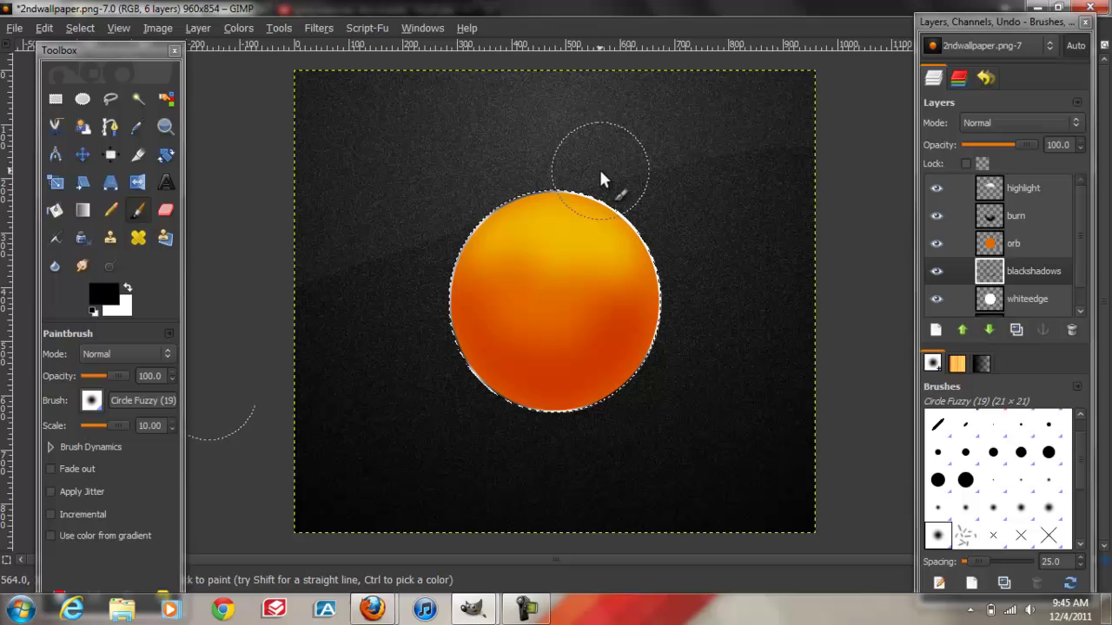
mouse_move(630, 174)
left_mouse_down()
mouse_move(651, 199)
mouse_move(599, 167)
mouse_move(671, 187)
left_mouse_up()
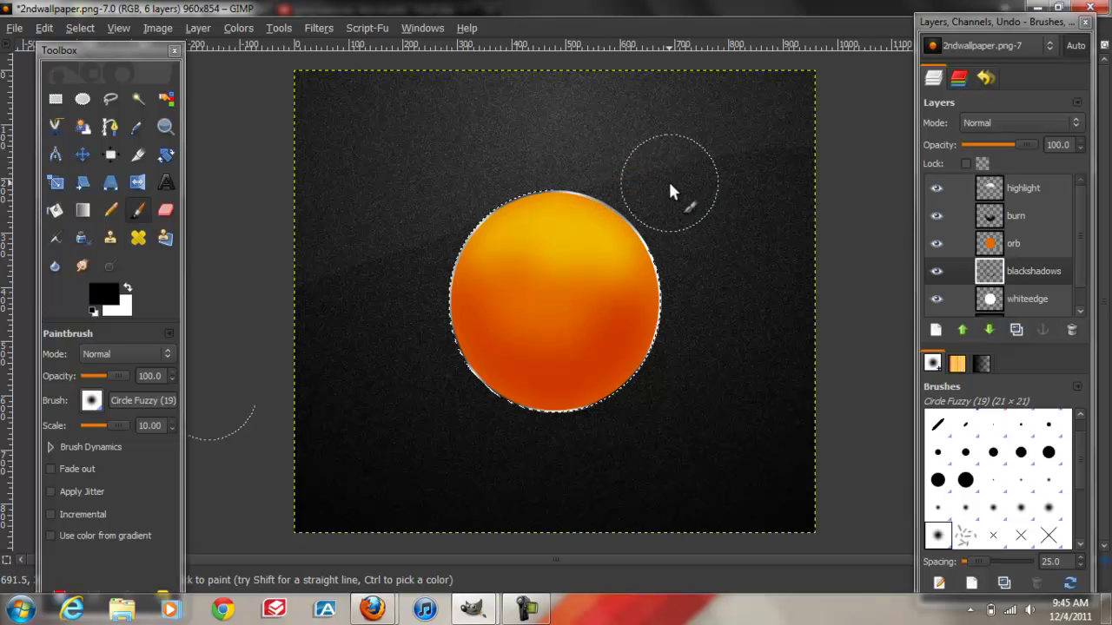
mouse_move(680, 240)
left_mouse_down()
mouse_move(693, 347)
mouse_move(698, 278)
mouse_move(466, 252)
left_mouse_up()
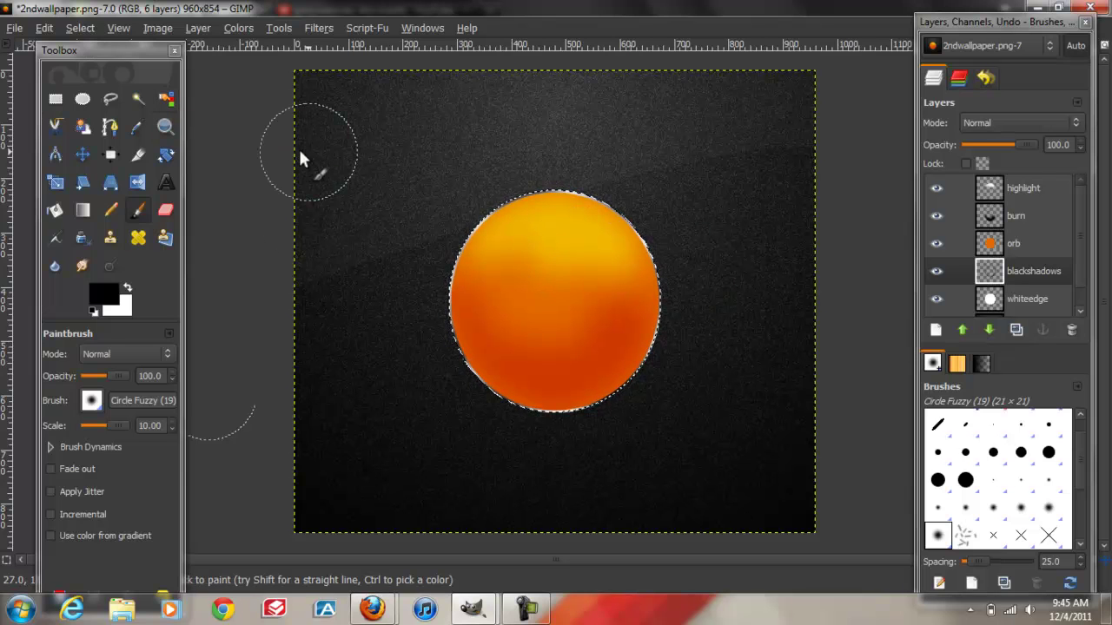
- Clear the orb selection and select the whiteedge layer
left_click(81, 27)
left_click(91, 63)
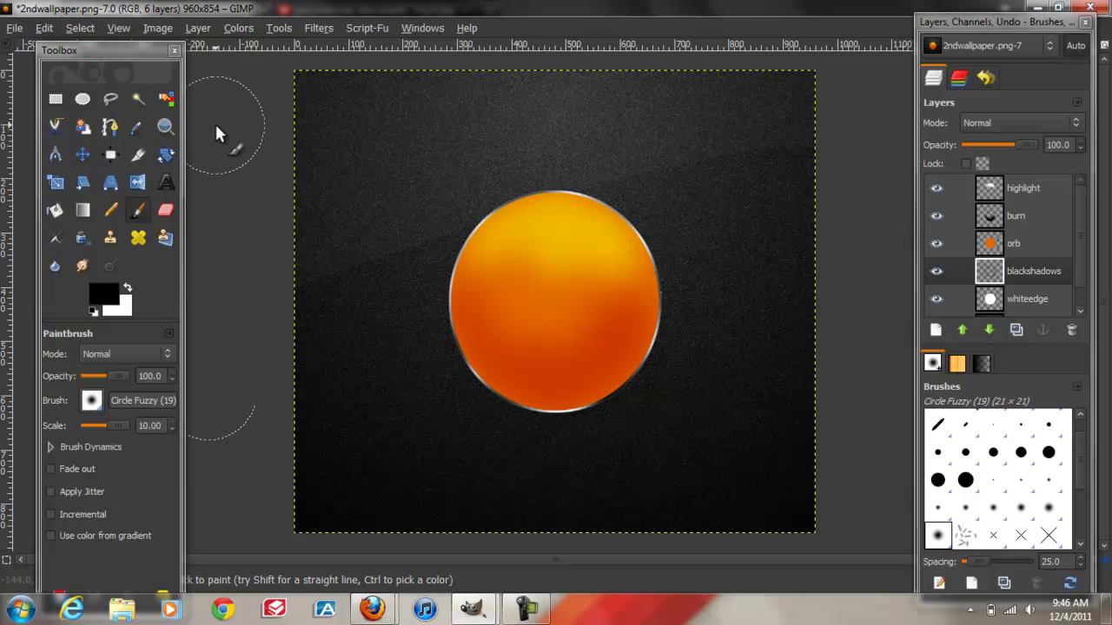
left_click(1016, 298)
left_click_drag(1080, 241, 1084, 276)
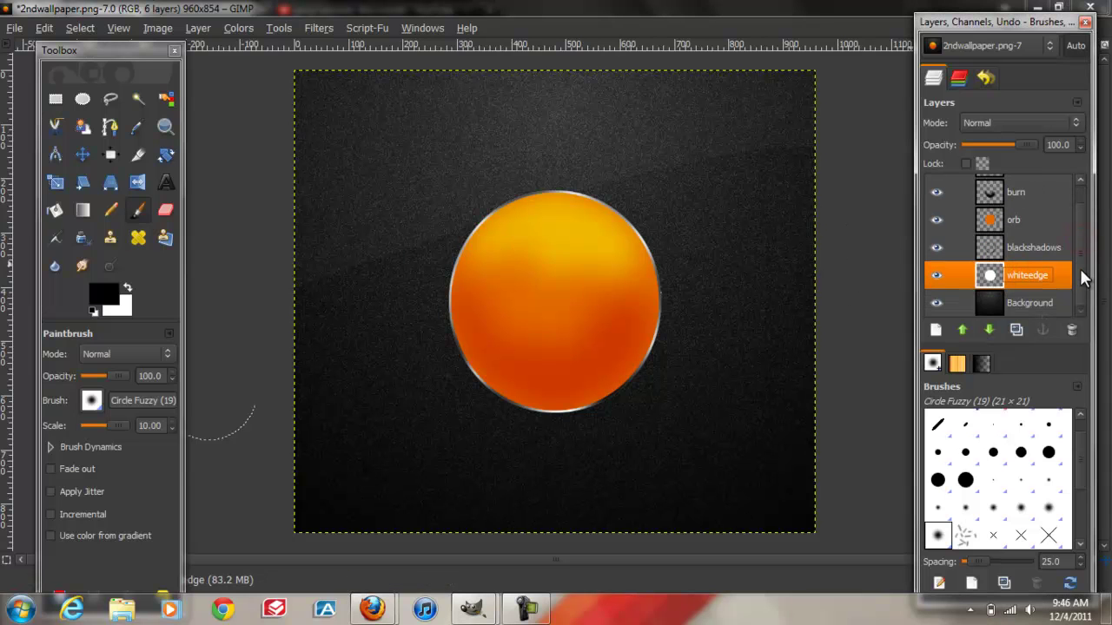
- Give whiteedge a Drop Shadow with blur radius 25, then duplicate the shadow layer
left_click(316, 28)
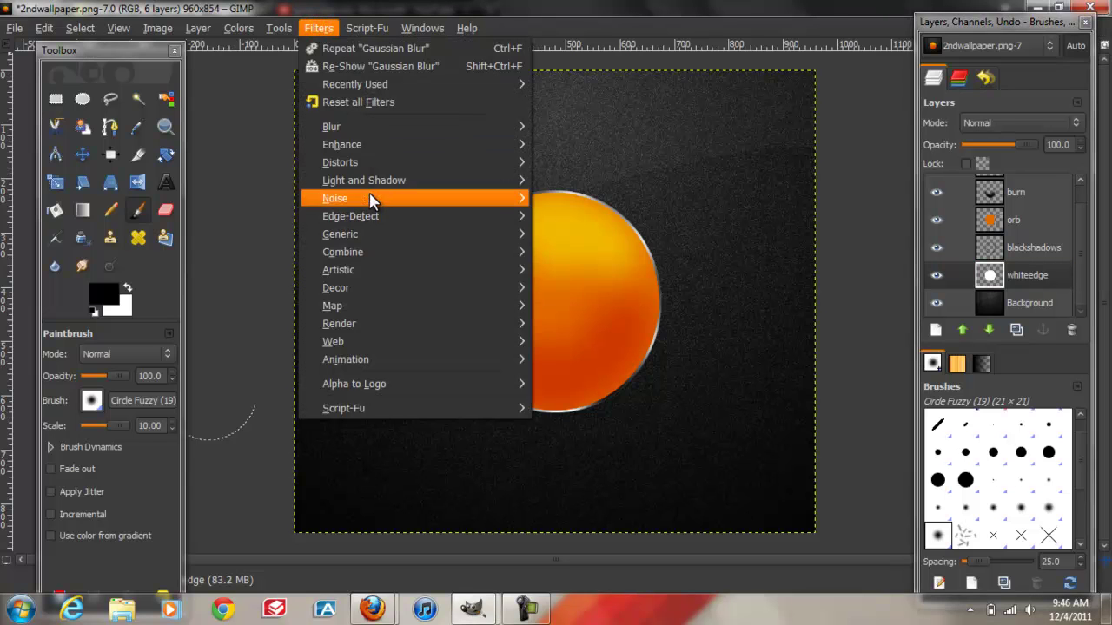
mouse_move(484, 191)
left_click(604, 271)
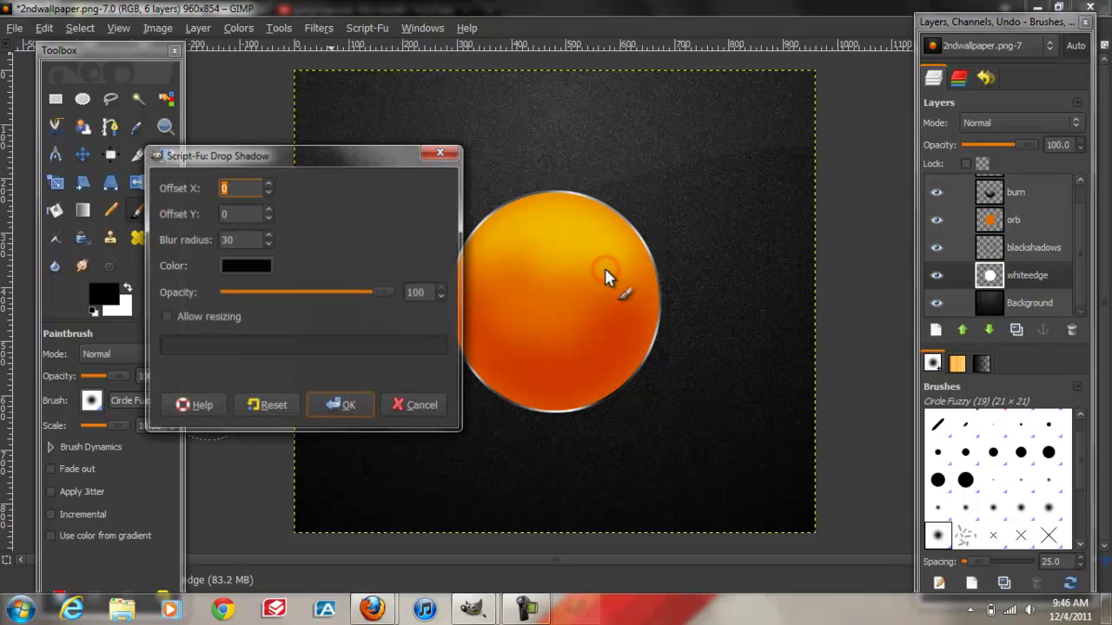
double_click(233, 240)
type("25")
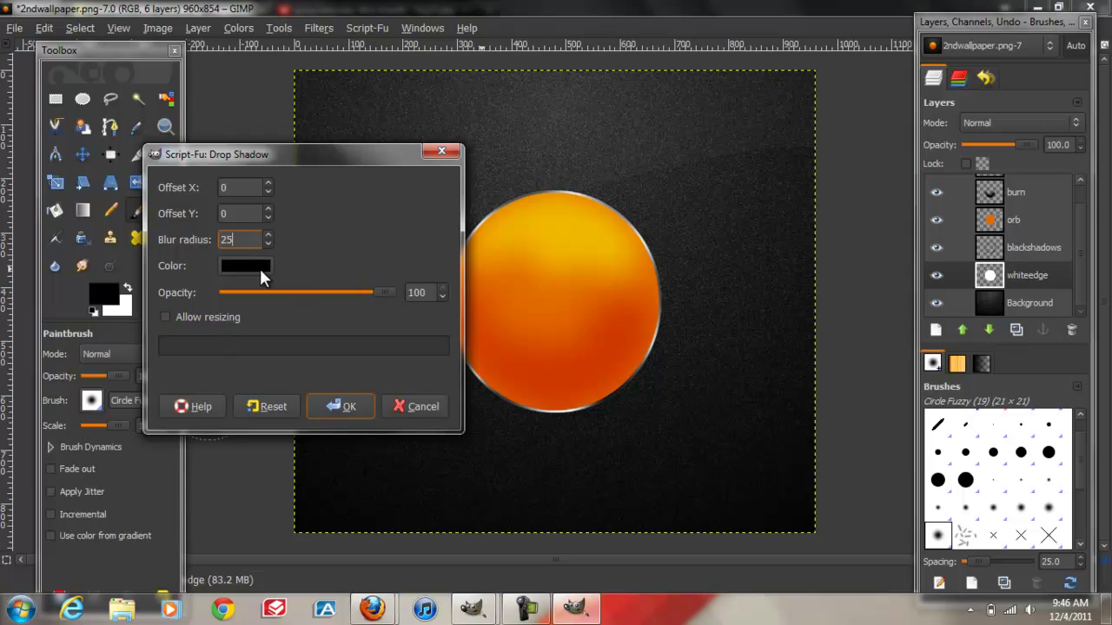
left_click(321, 402)
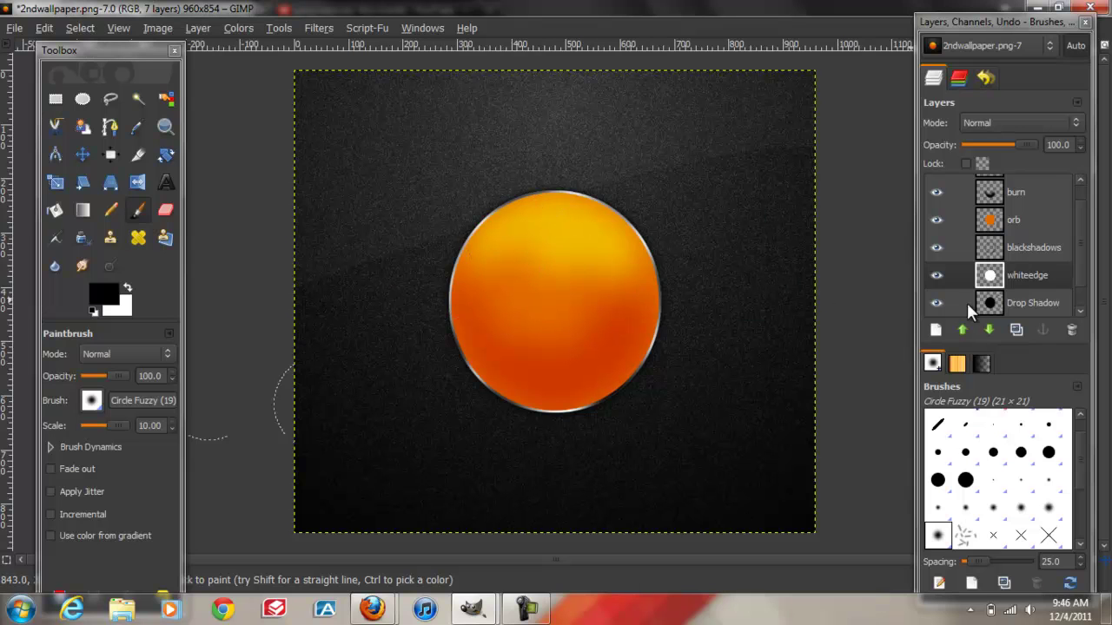
left_click(1022, 302)
left_click(1017, 329)
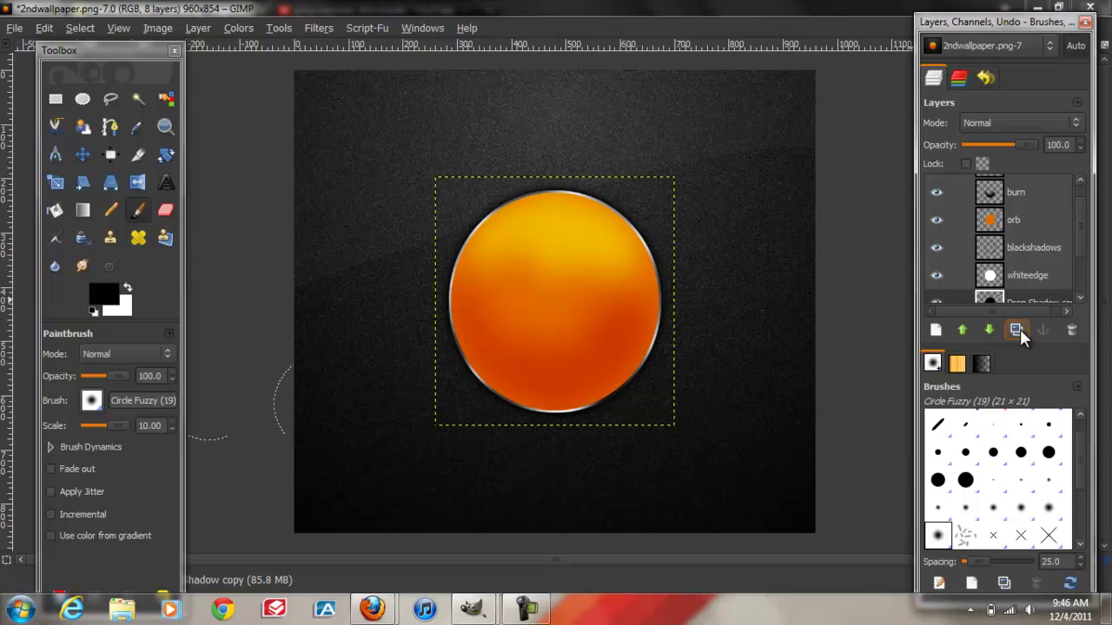
- Select everything outside the orb using Alpha to Selection and Invert
left_click(1023, 223)
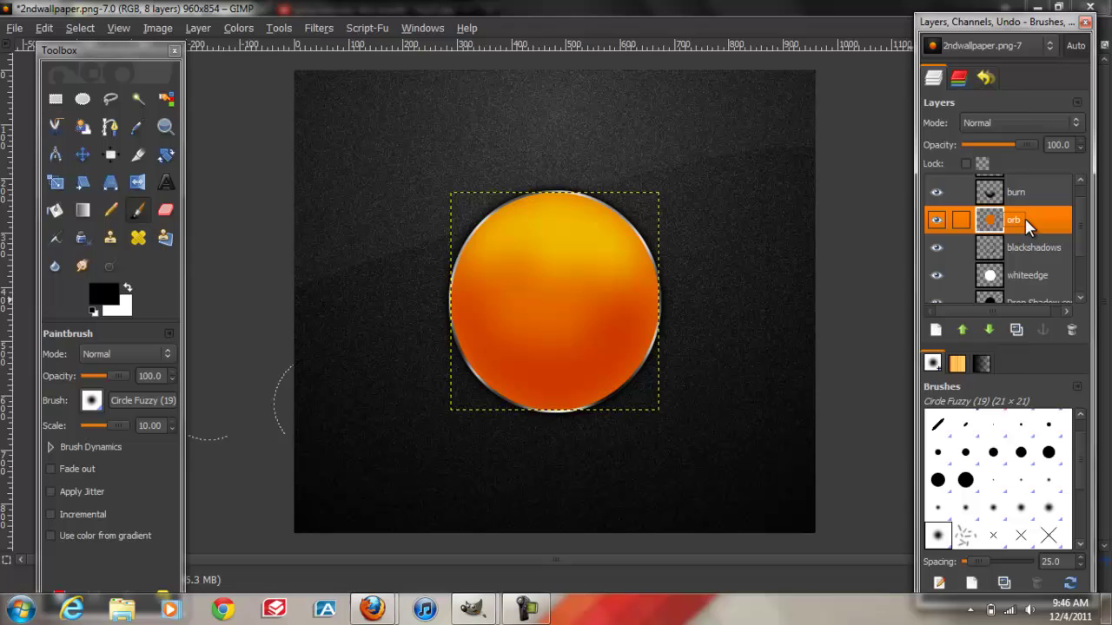
right_click(1028, 225)
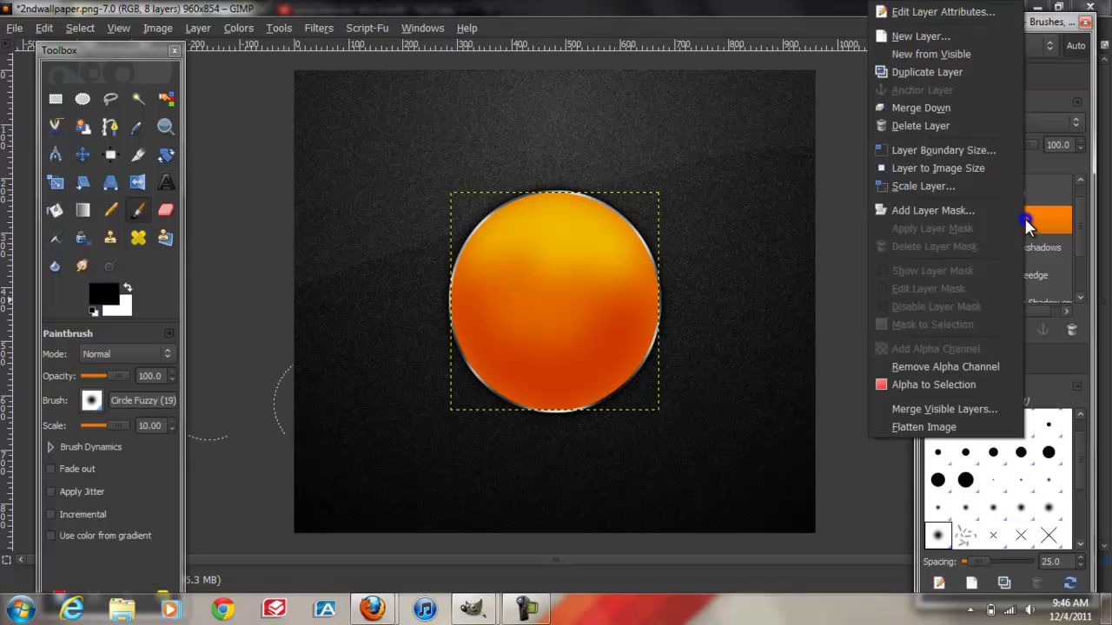
left_click(942, 383)
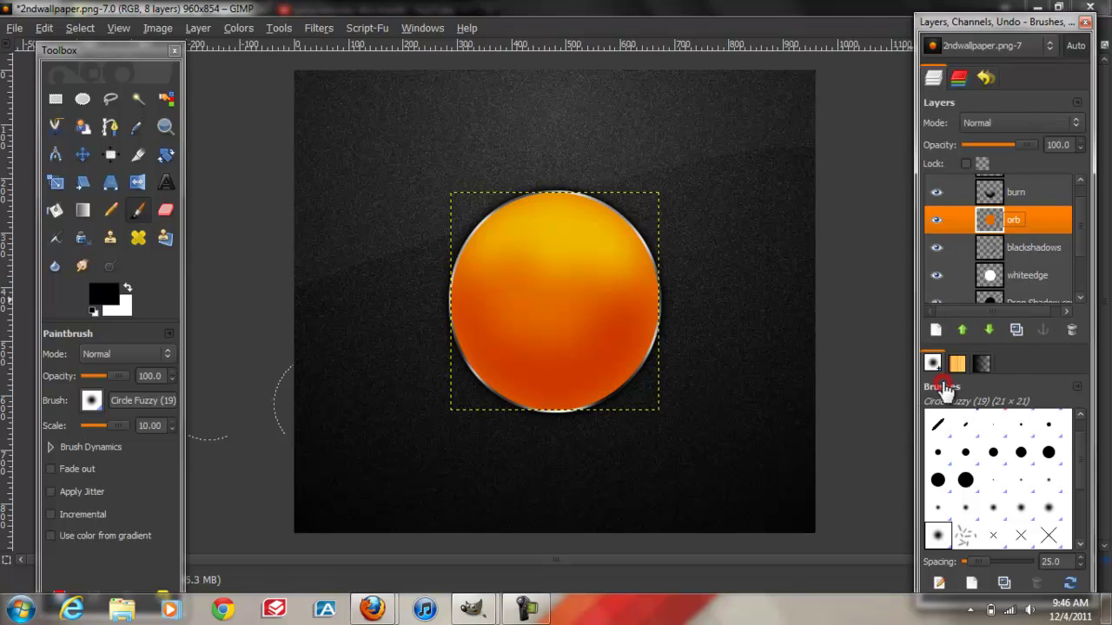
left_click(91, 27)
left_click(97, 85)
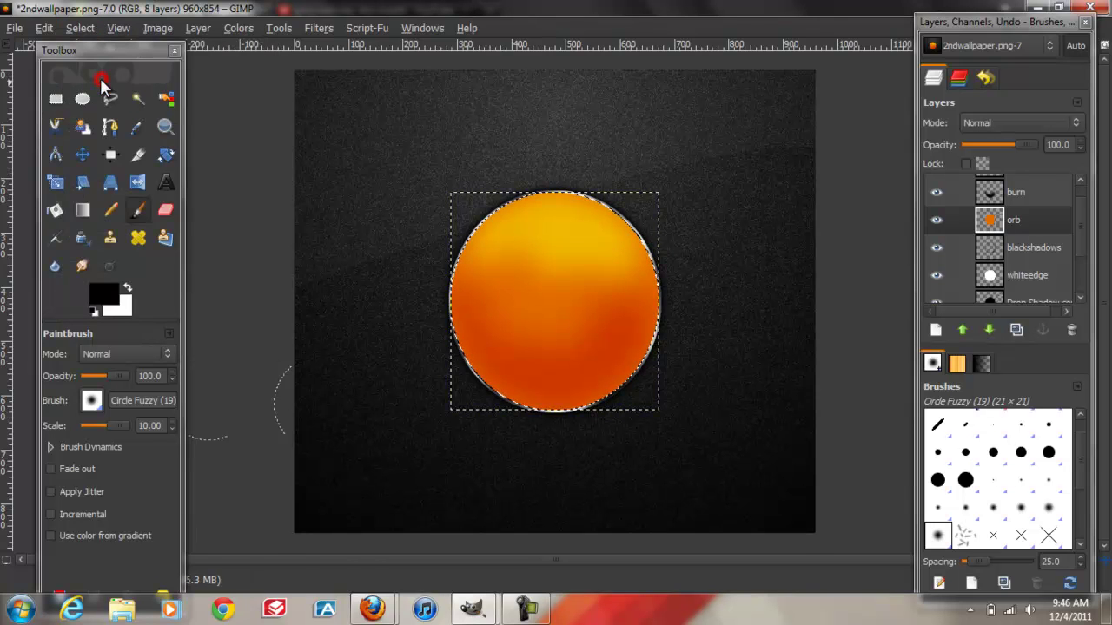
- Apply a Drop Shadow with blur radius 30 inside the orb, then clear the selection
left_click(315, 29)
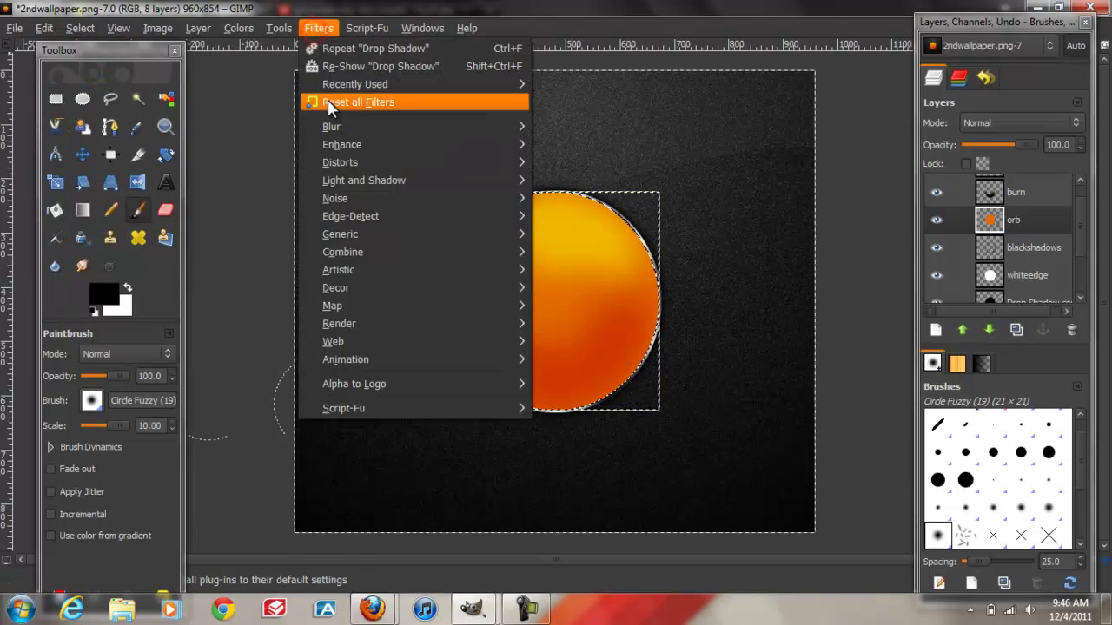
mouse_move(470, 183)
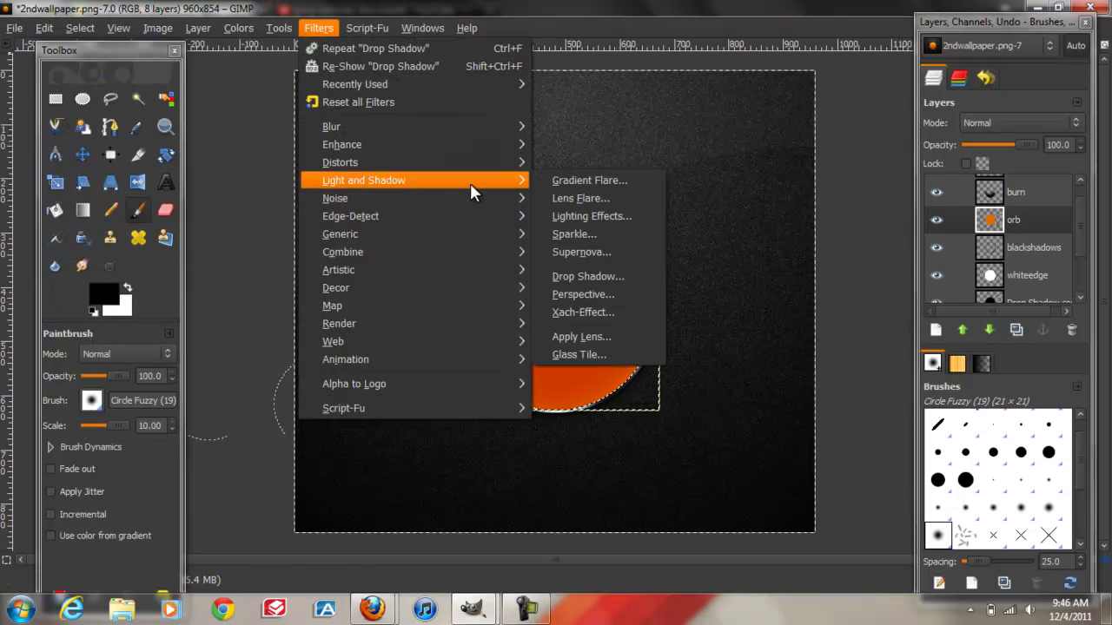
left_click(565, 275)
double_click(121, 117)
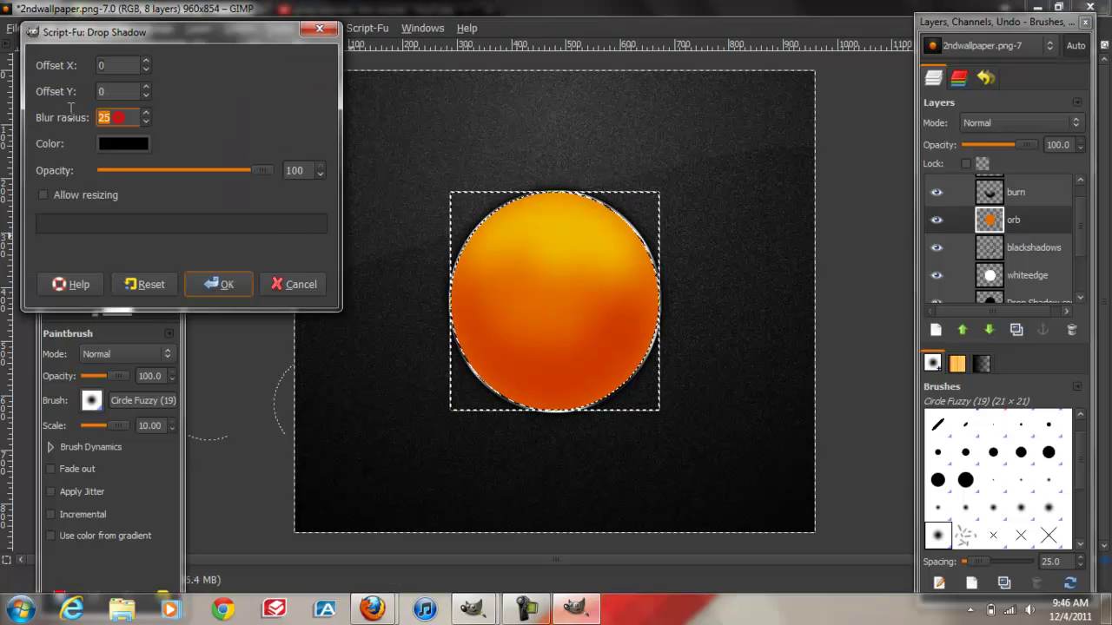
type("30")
key("Return")
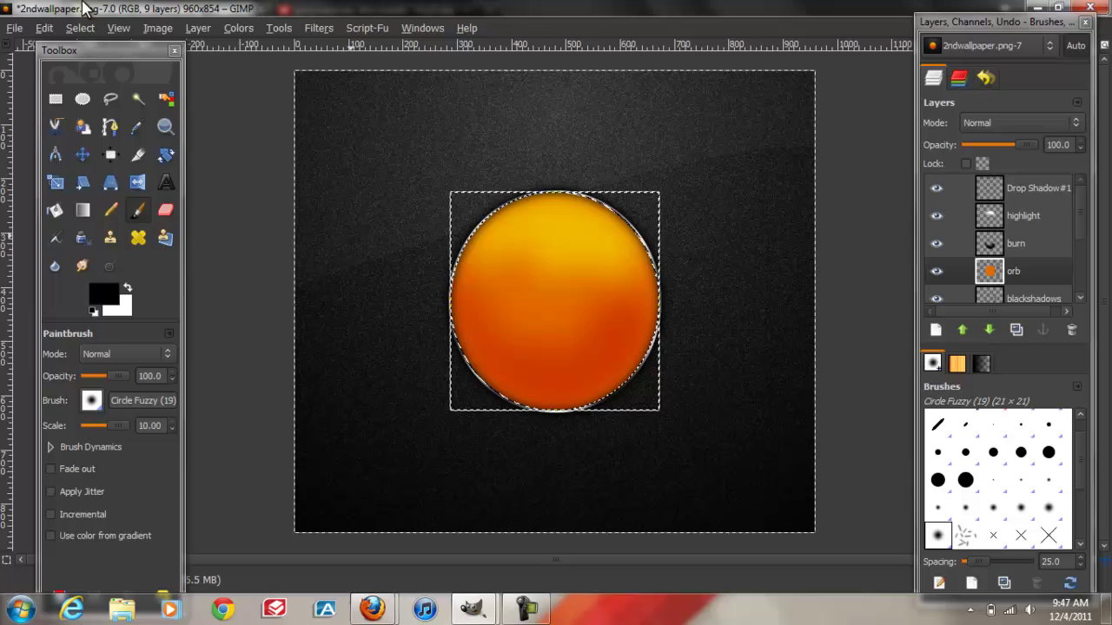
left_click(80, 28)
left_click(83, 59)
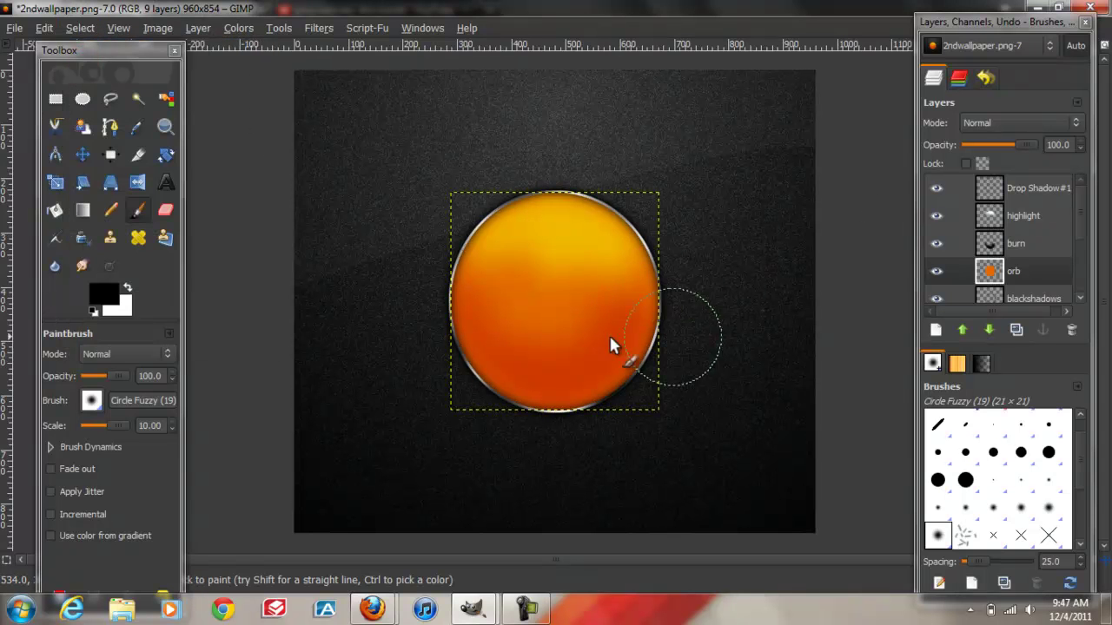
- Load the orb's alpha as a selection and add a transparent layer at the top
left_click(1024, 269)
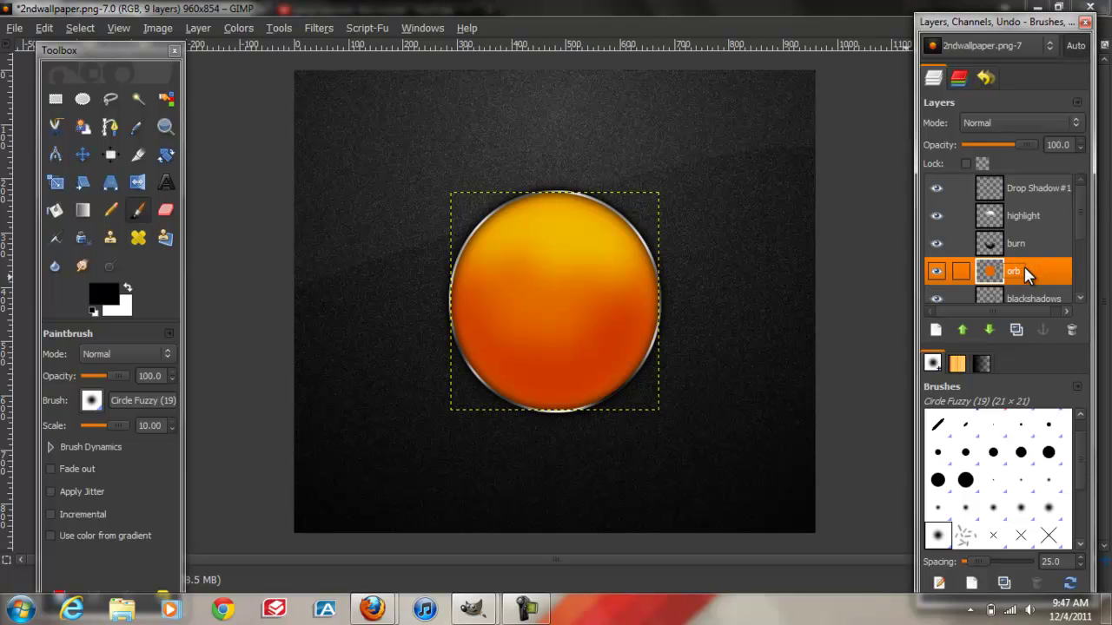
right_click(1024, 268)
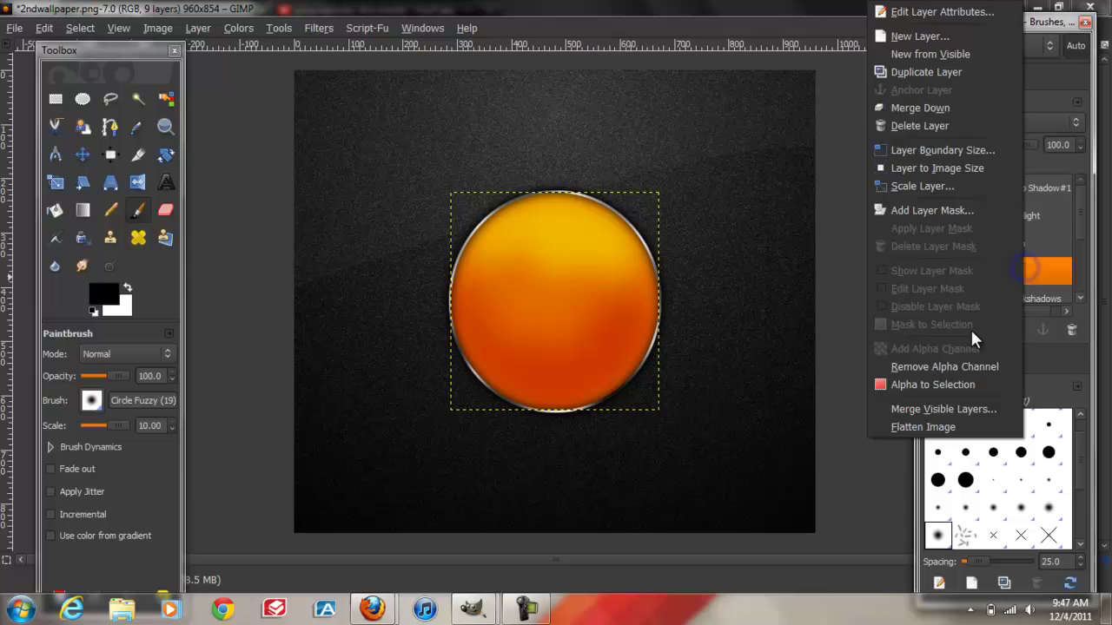
left_click(935, 382)
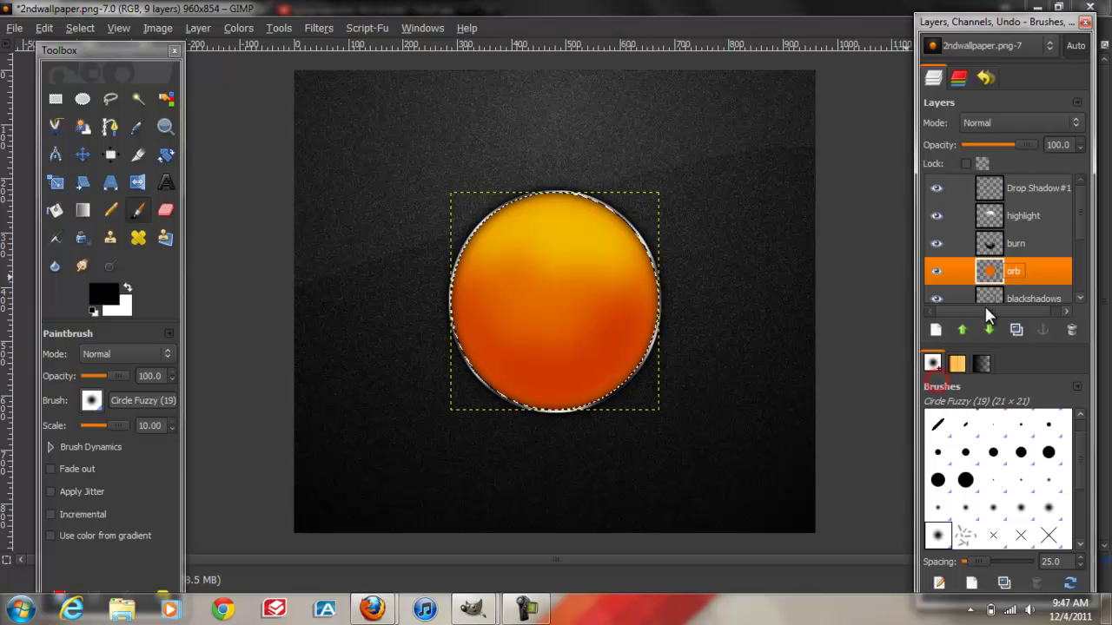
left_click(935, 329)
left_click(144, 294)
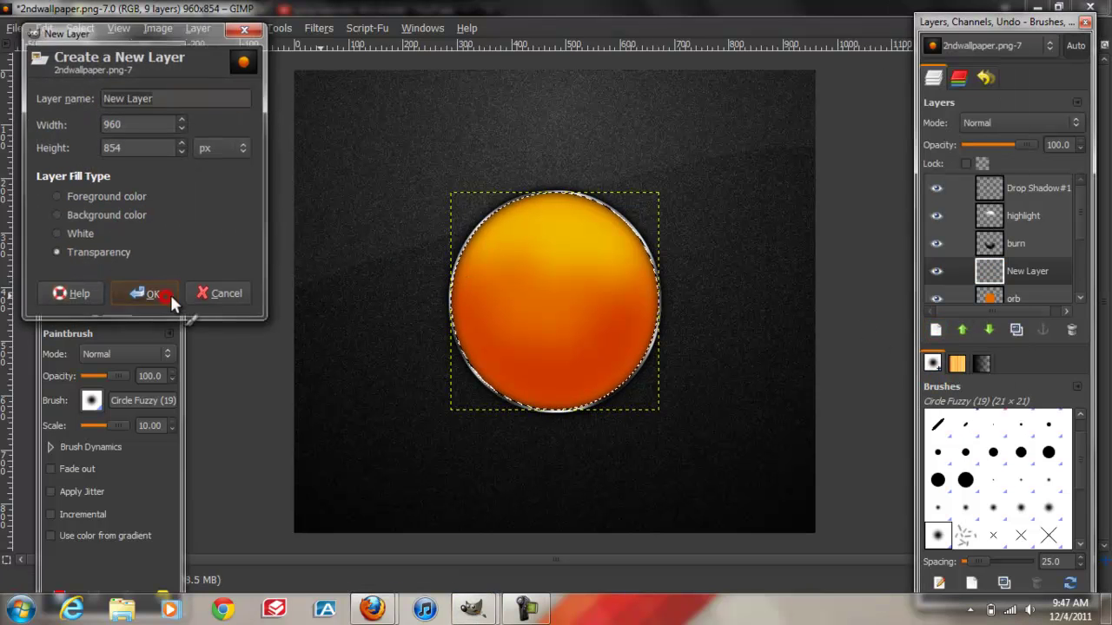
left_click(1031, 270)
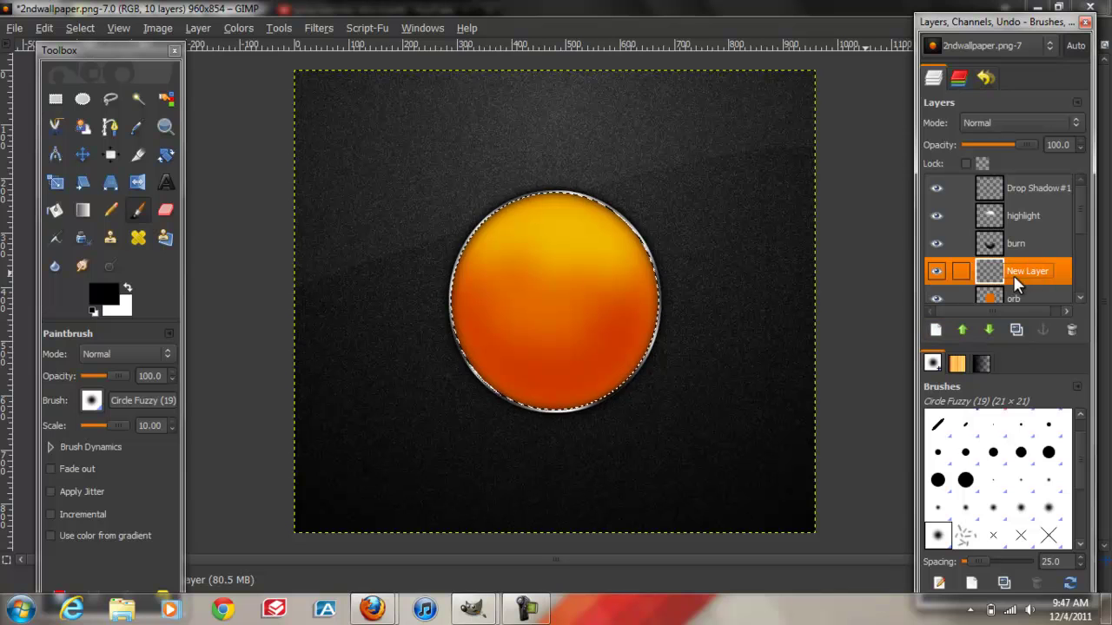
mouse_move(1018, 272)
left_mouse_down()
mouse_move(1033, 234)
mouse_move(1029, 265)
left_mouse_up()
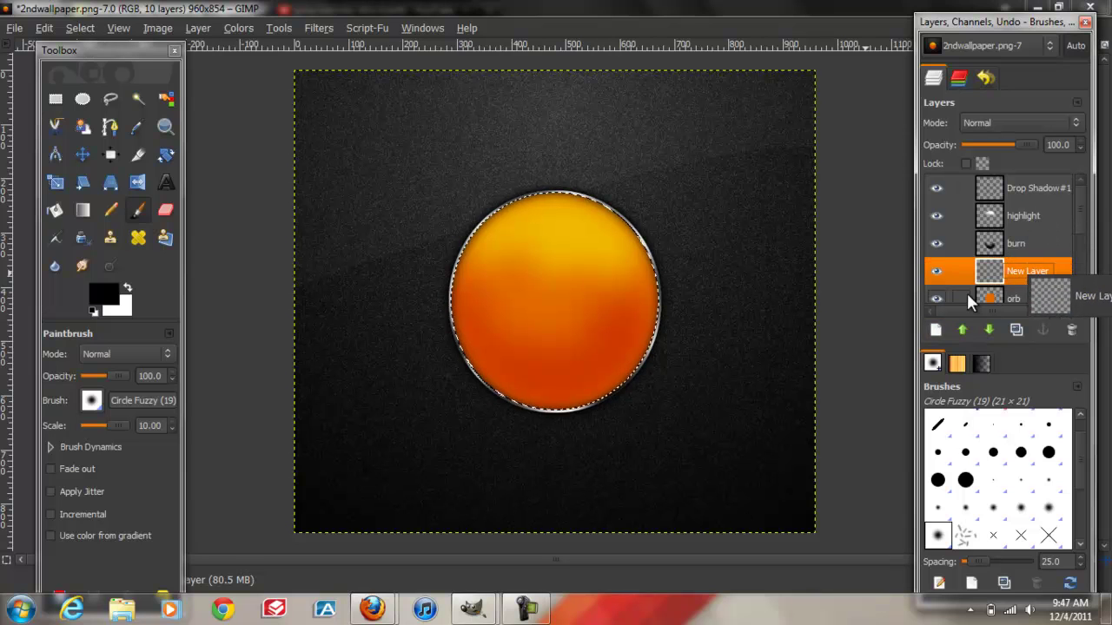
left_click(963, 329)
left_click(963, 329)
left_click(964, 329)
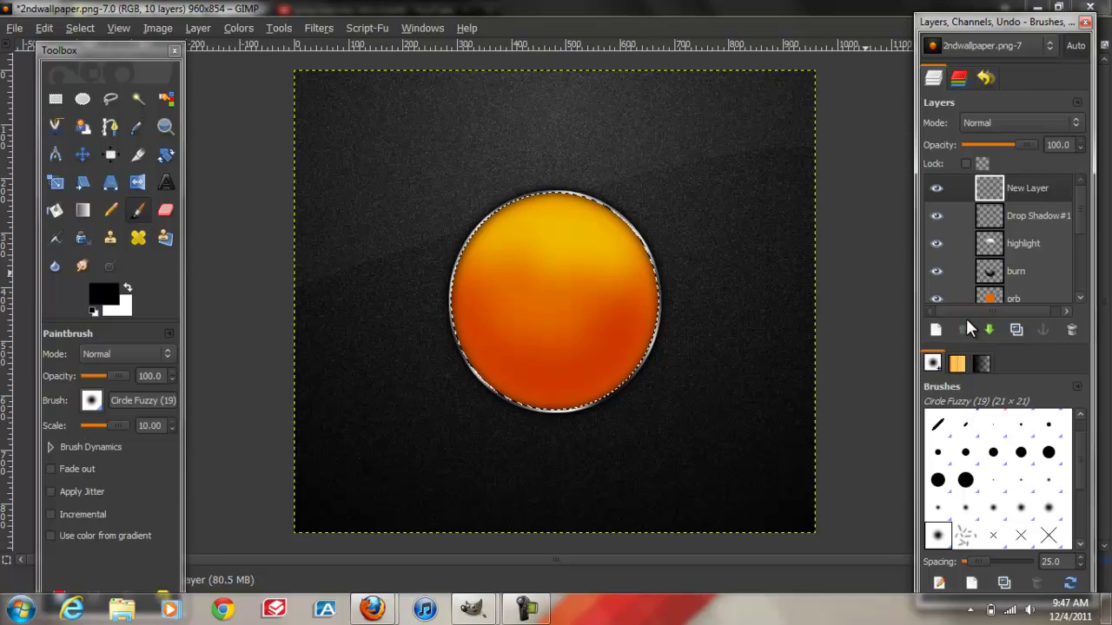
- Intersect the selection with an ellipse over the orb's top half and shrink it 8 px
left_click(81, 101)
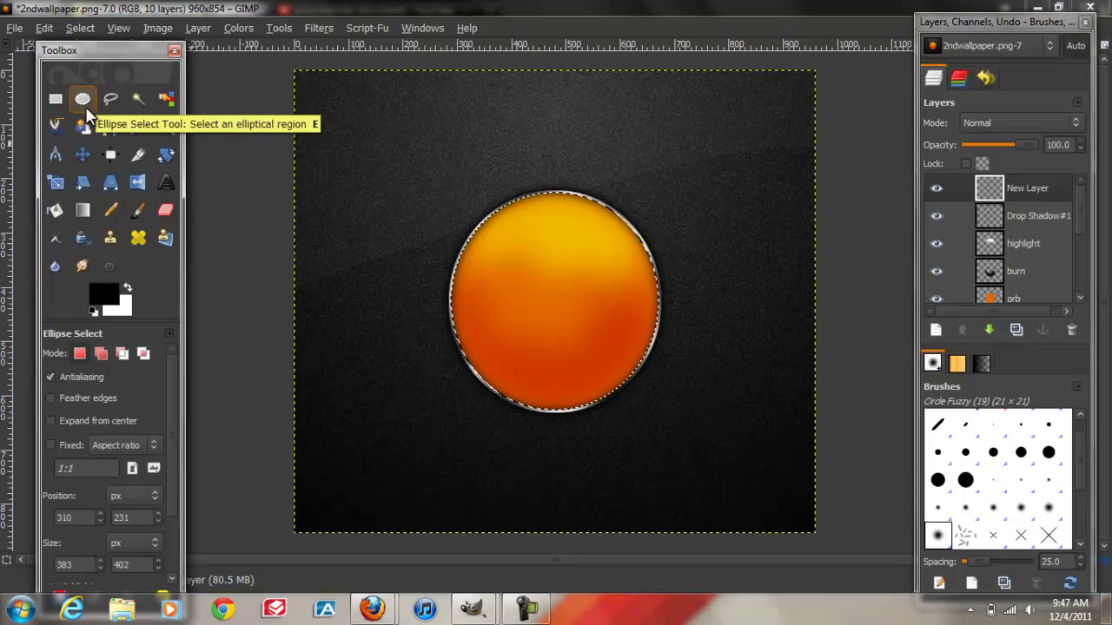
left_click(144, 354)
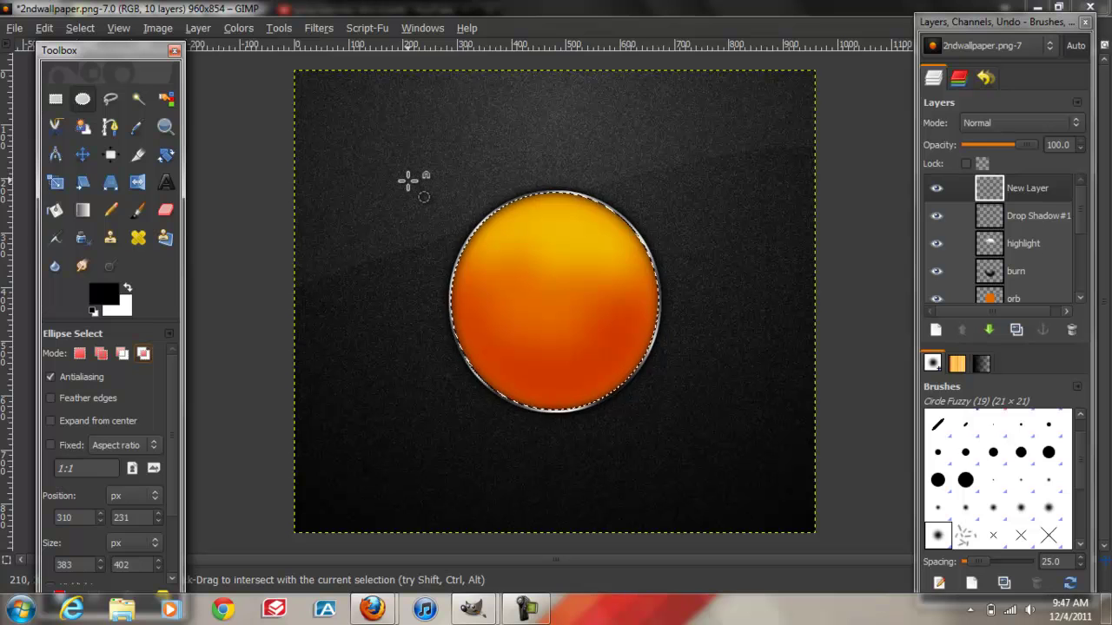
left_click_drag(386, 162, 728, 322)
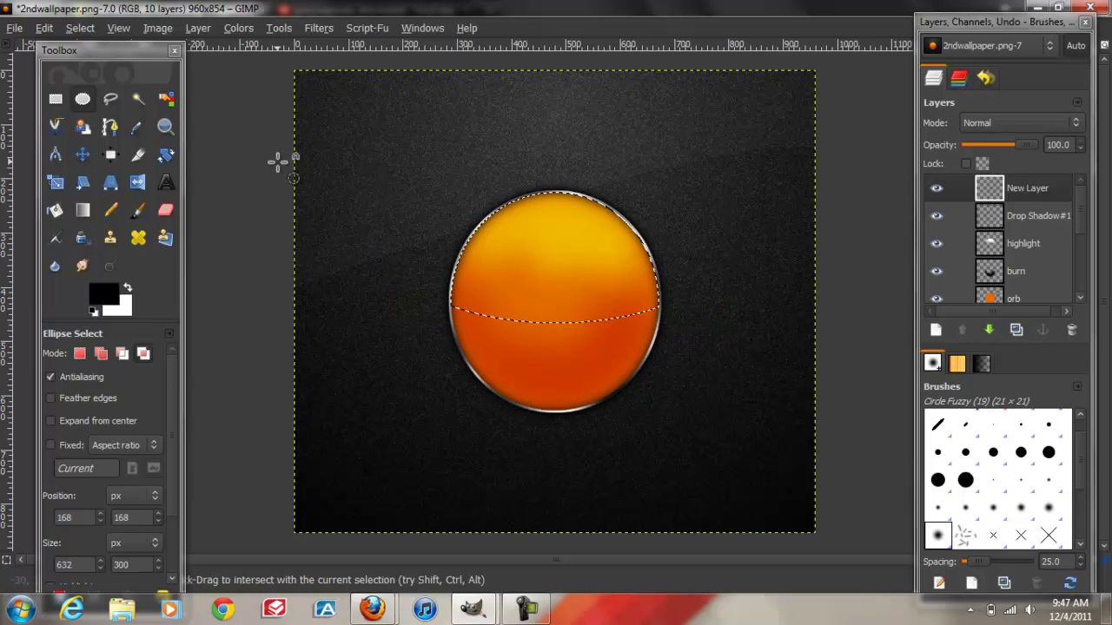
left_click(86, 30)
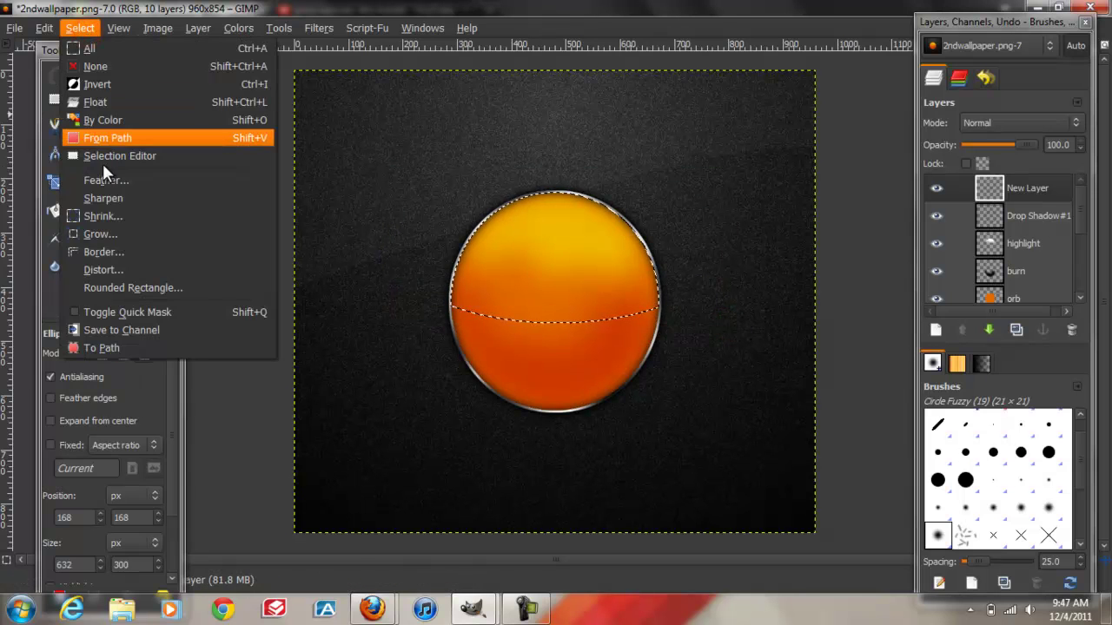
left_click(101, 216)
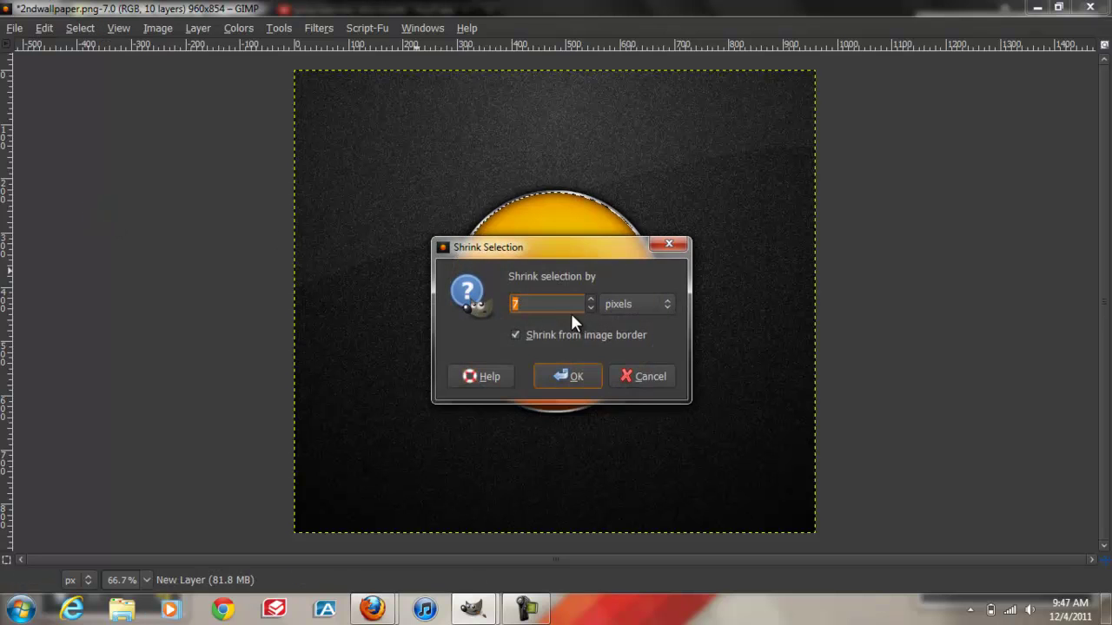
left_click(590, 299)
left_click(561, 382)
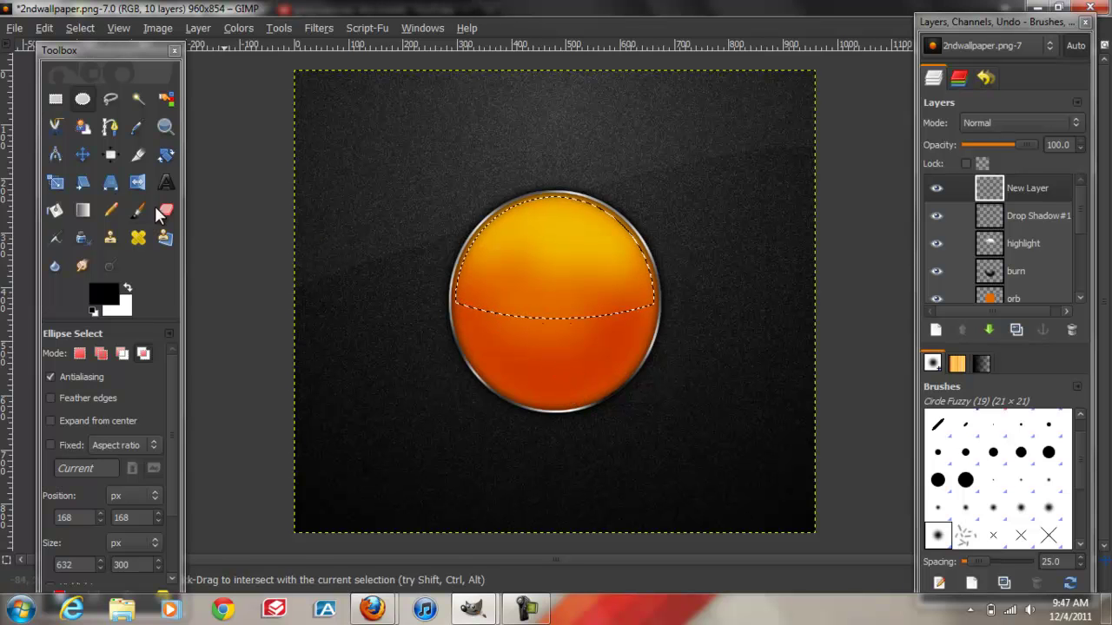
- Fill the orb's top half with a white-to-transparent gradient, deselect, and set 47% opacity
left_click(87, 210)
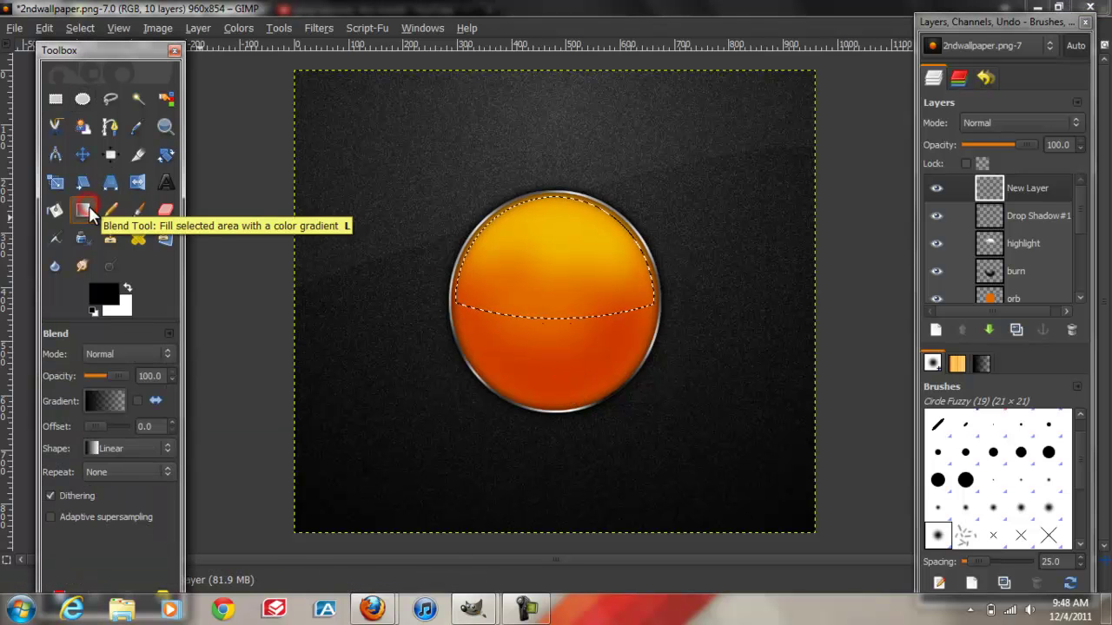
left_click(126, 288)
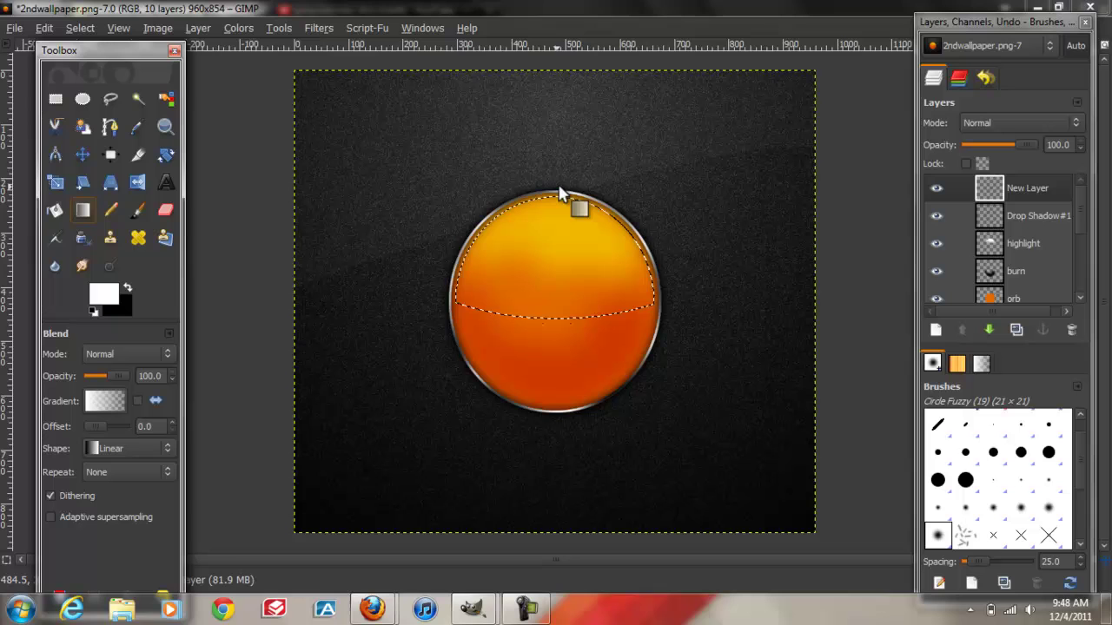
left_click_drag(559, 184, 557, 317)
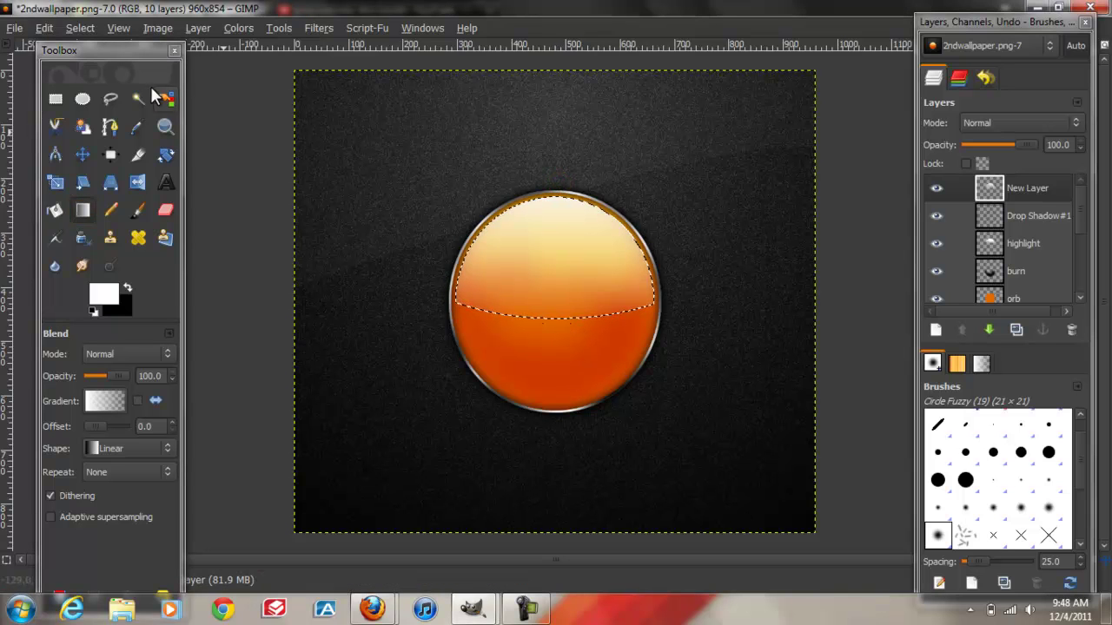
left_click(80, 28)
left_click(94, 67)
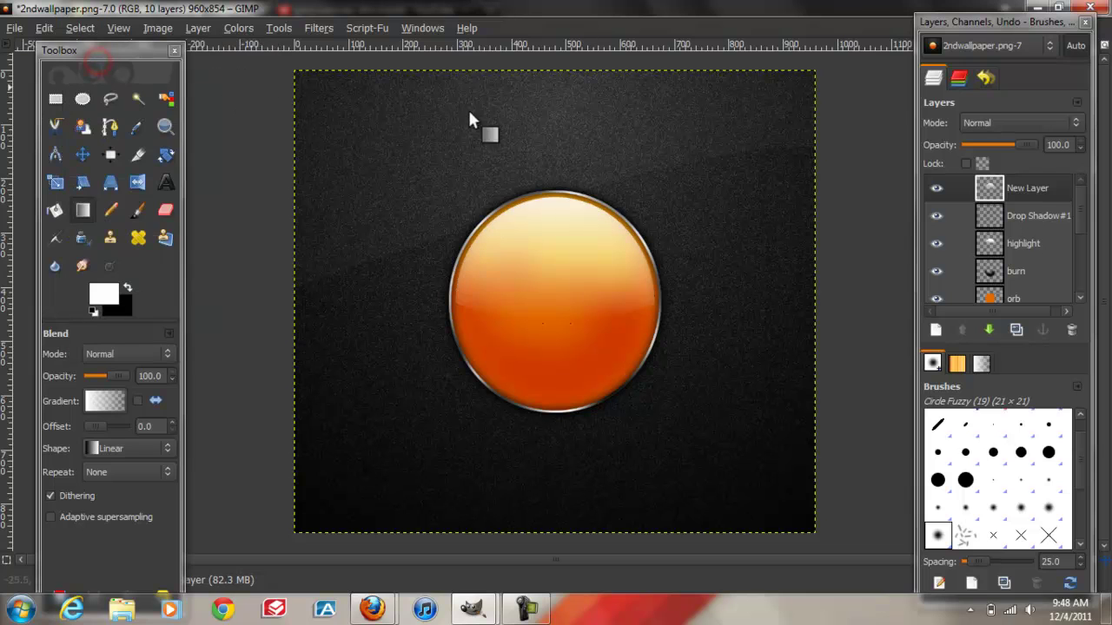
left_click(1020, 189)
left_click_drag(1026, 141, 998, 152)
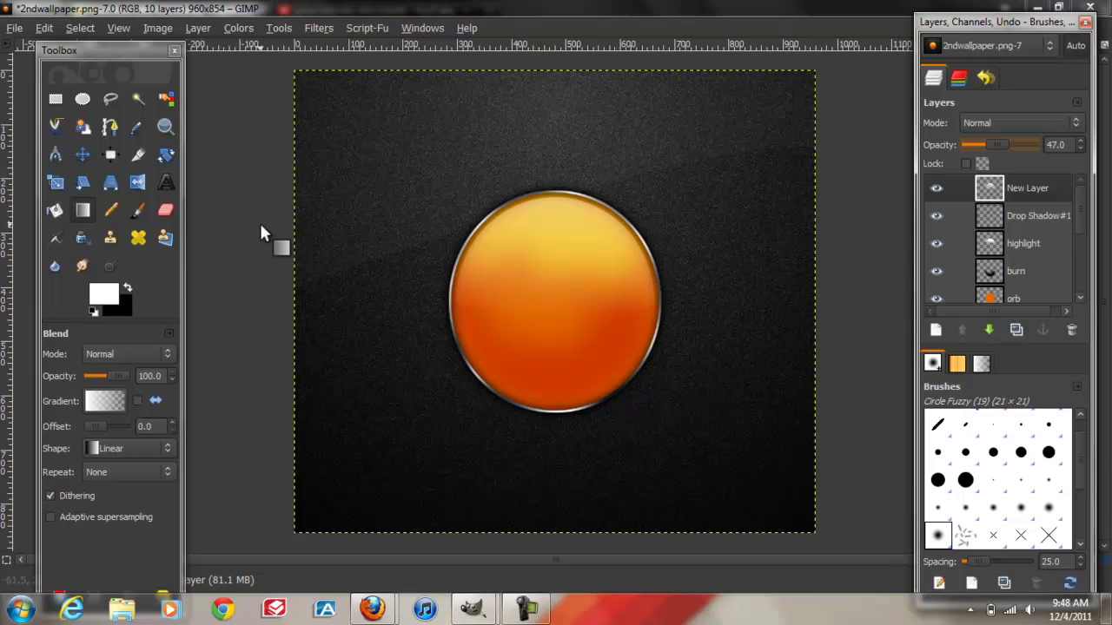
- Set up the Text tool with black colour and the BankGothic semi-expanded font
left_click(167, 184)
left_click(127, 287)
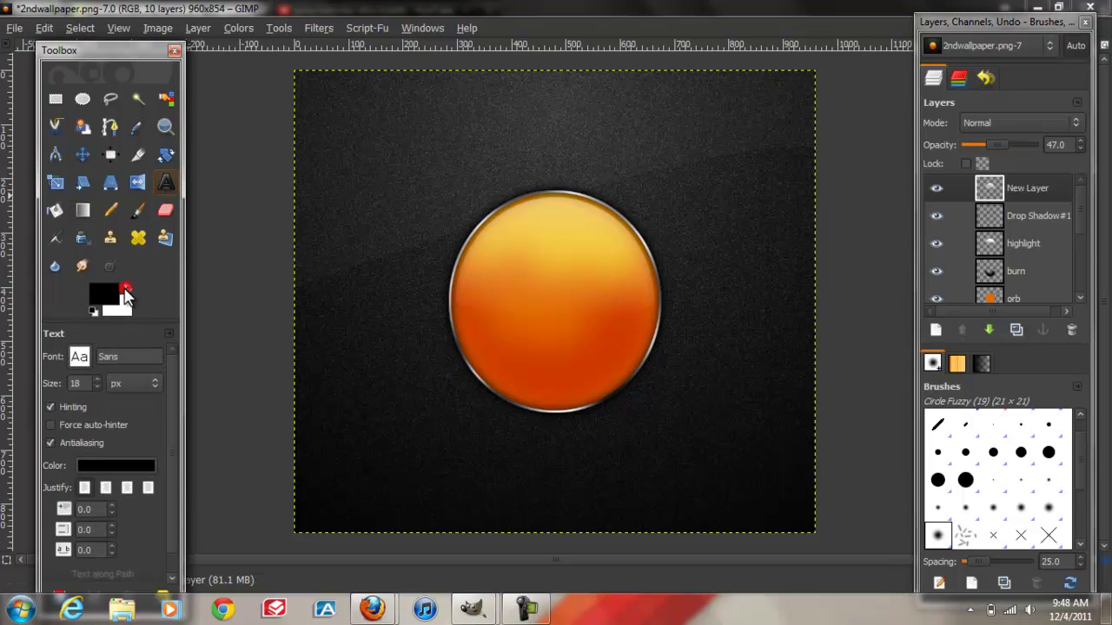
left_click(126, 356)
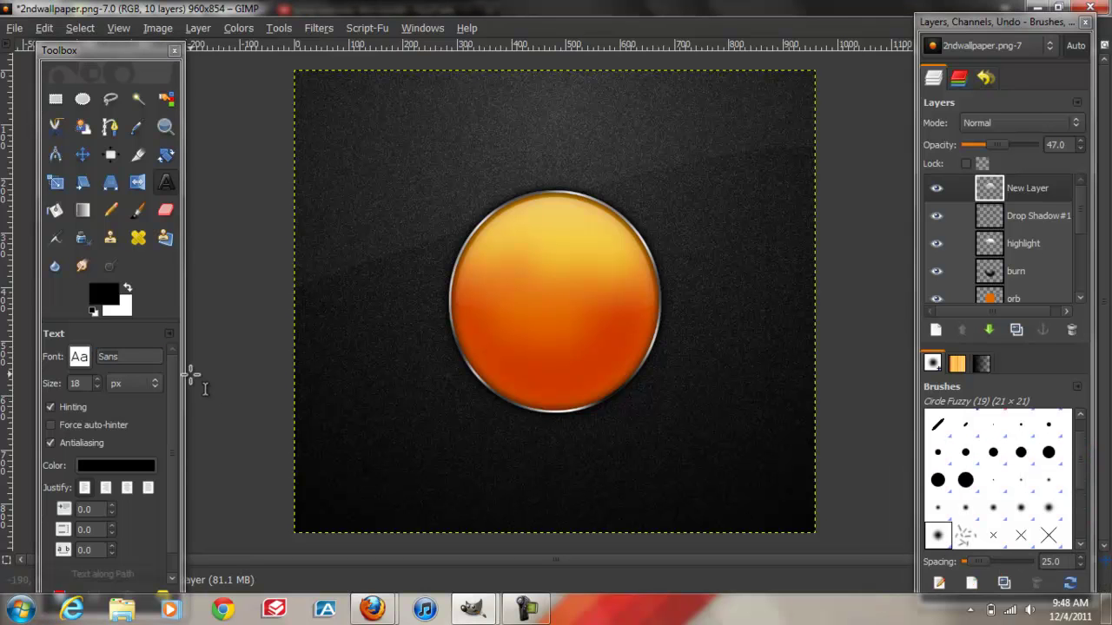
key("a")
left_click(111, 210)
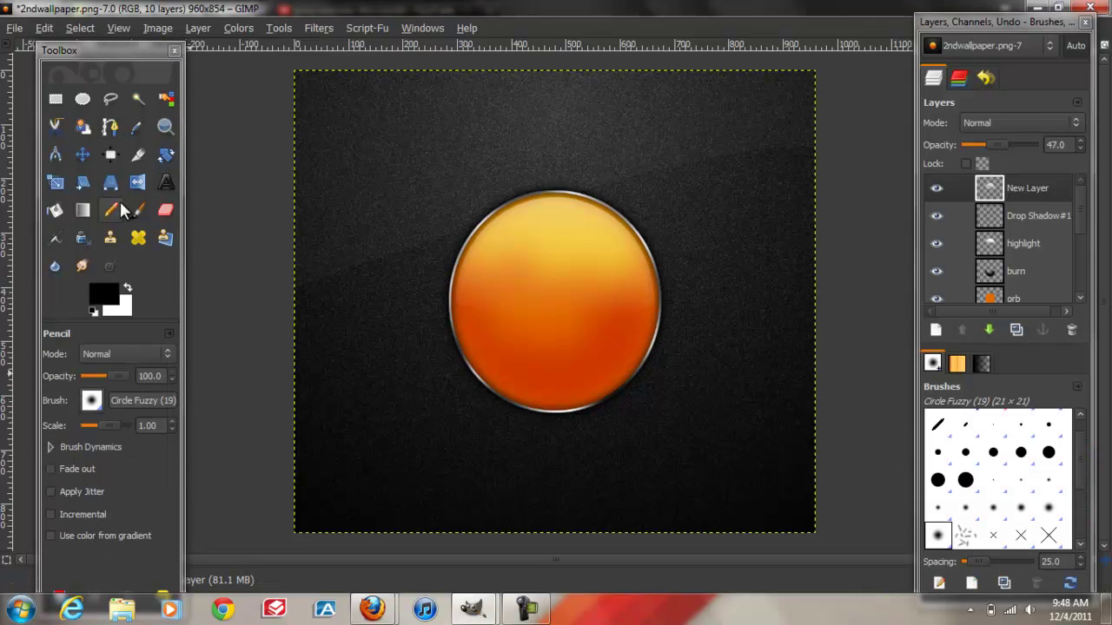
left_click(165, 183)
left_click(52, 358)
type("bank")
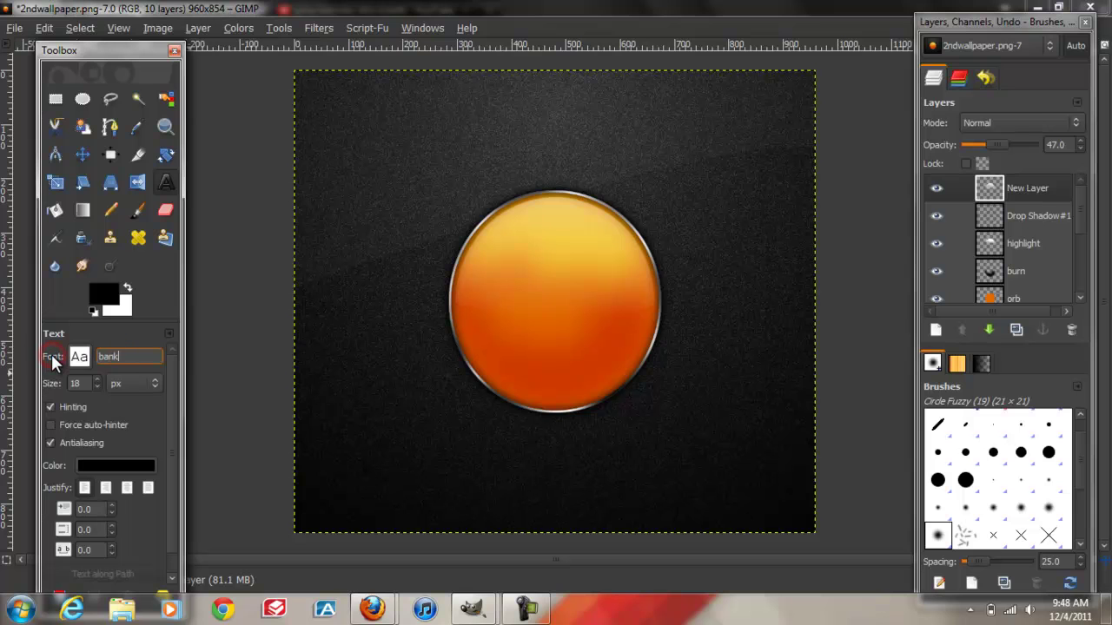
key("BackSpace")
key("BackSpace")
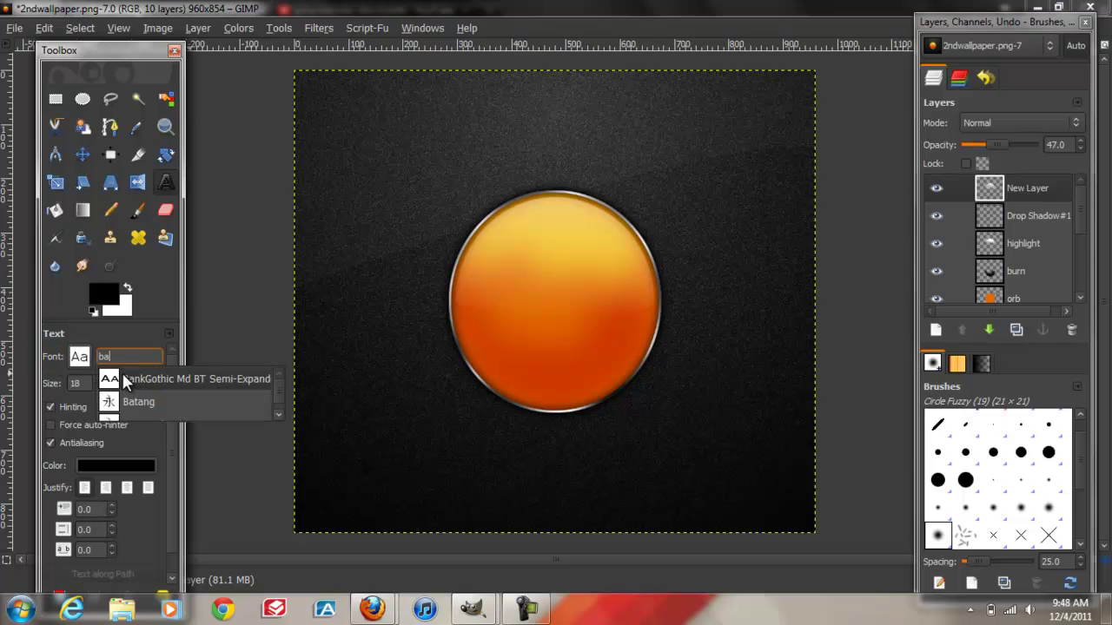
left_click(123, 379)
- Type an 'S' over the orb at 330 px and autocrop its layer
left_click_drag(494, 230, 640, 372)
left_click(556, 327)
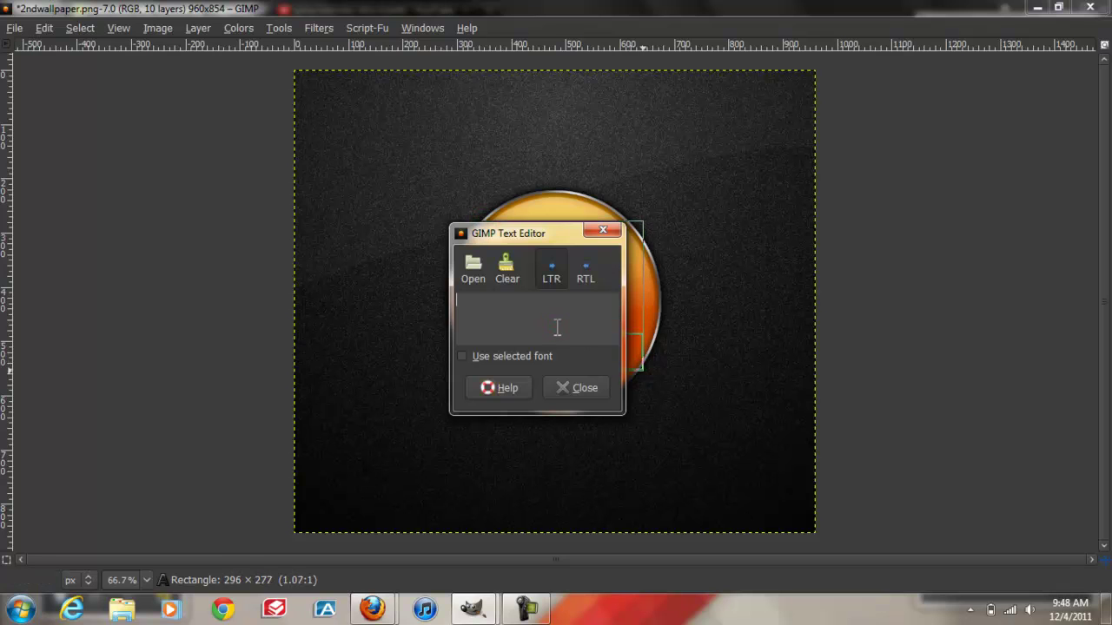
type("S")
left_click(575, 389)
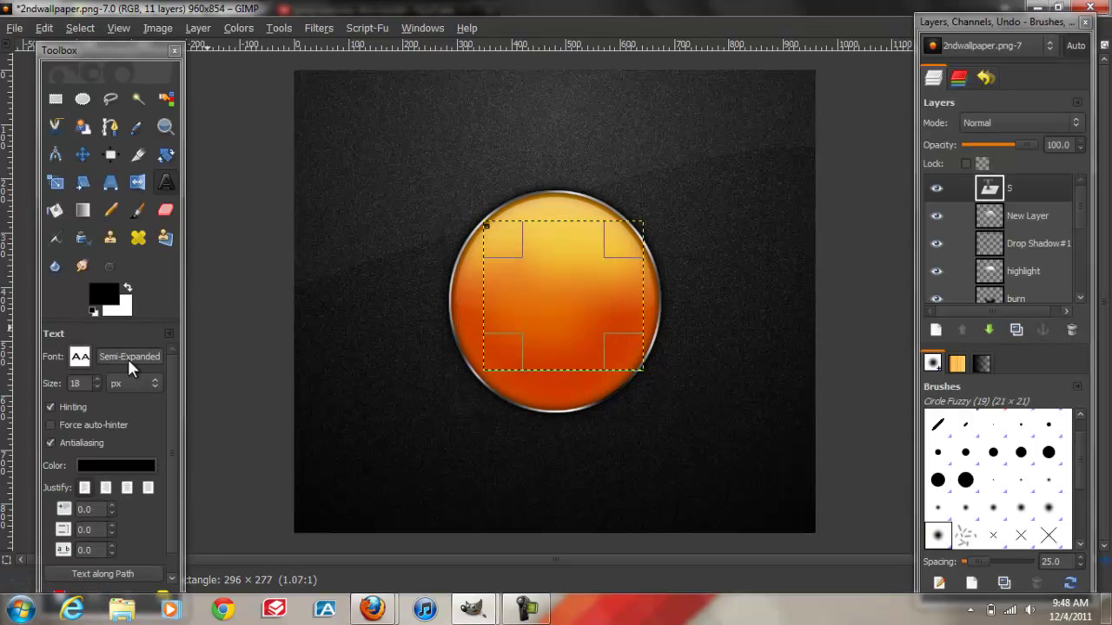
left_click_drag(98, 380, 96, 378)
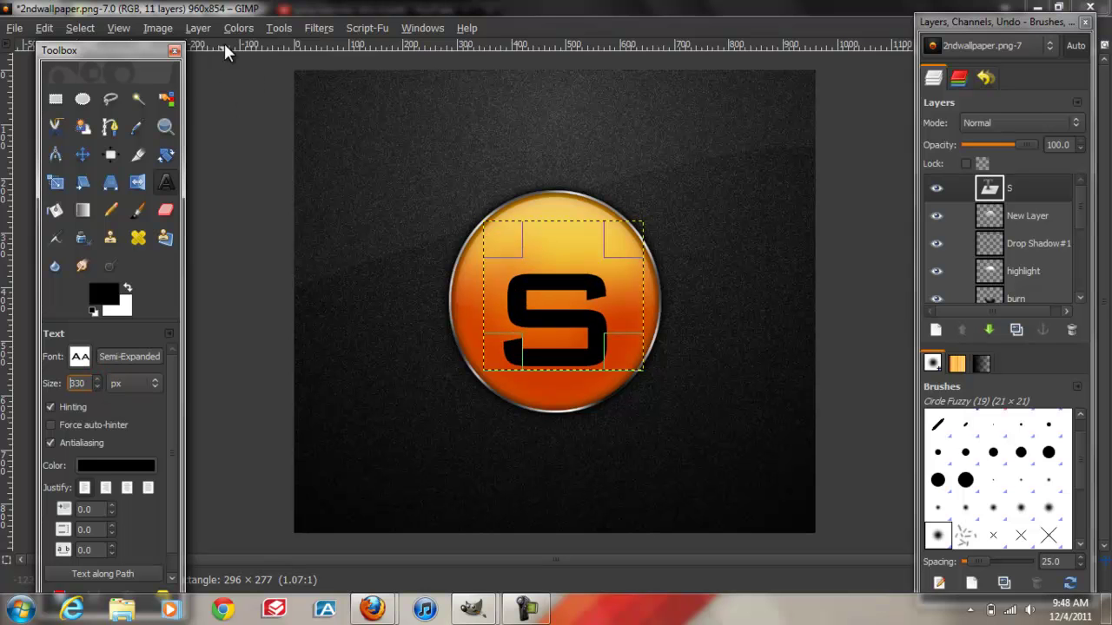
left_click(198, 28)
left_click(221, 392)
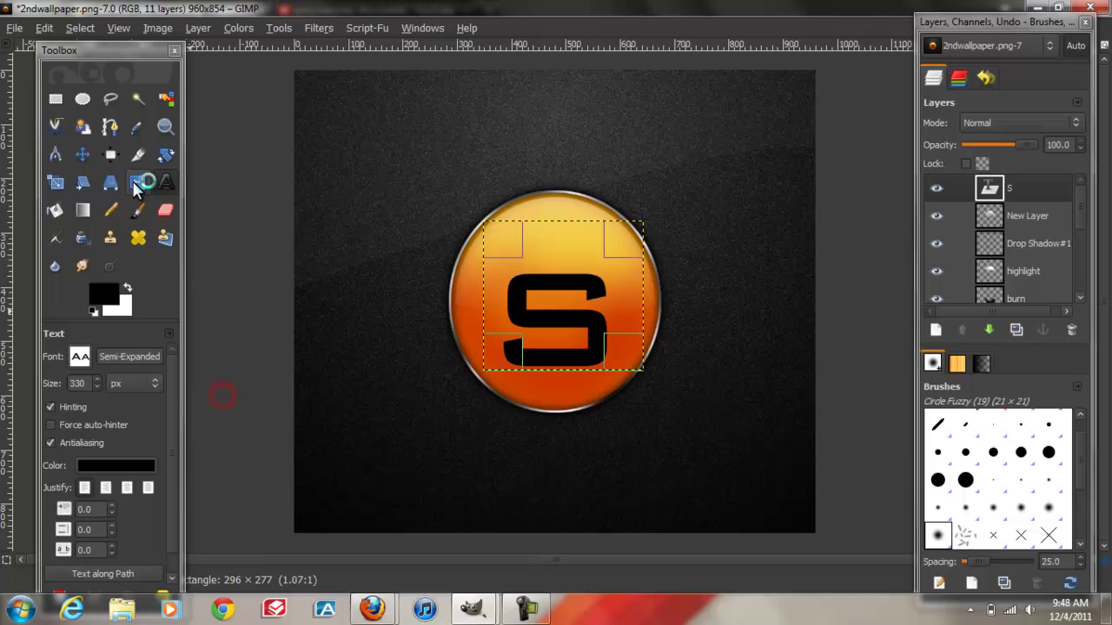
- Centre the S layer horizontally and vertically on the orb
left_click(111, 154)
left_click(365, 344)
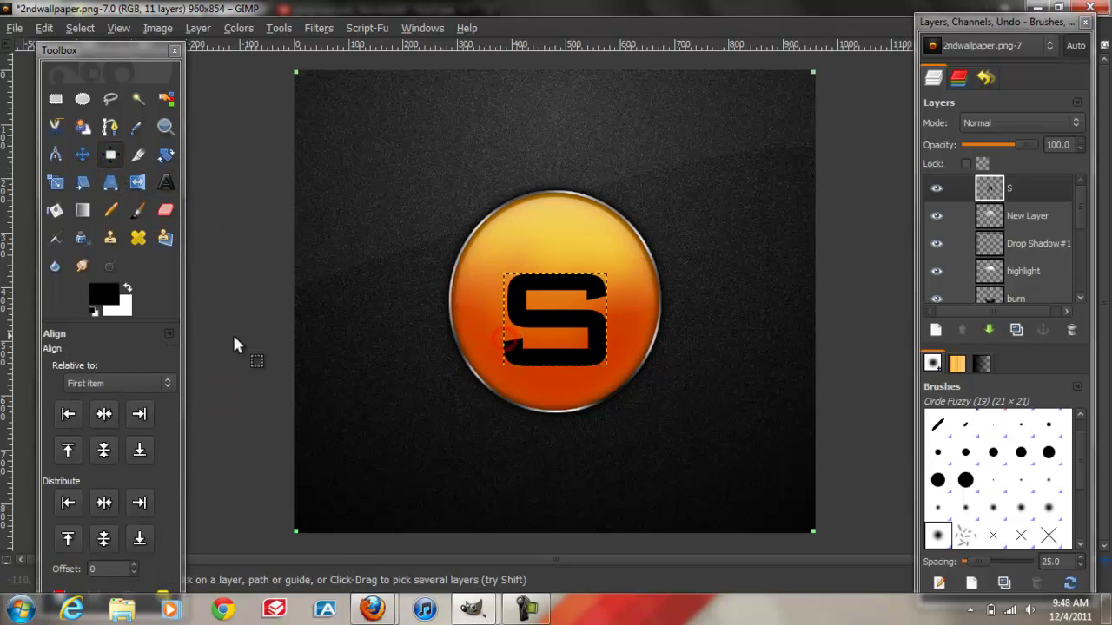
left_click(519, 352)
left_click(104, 414)
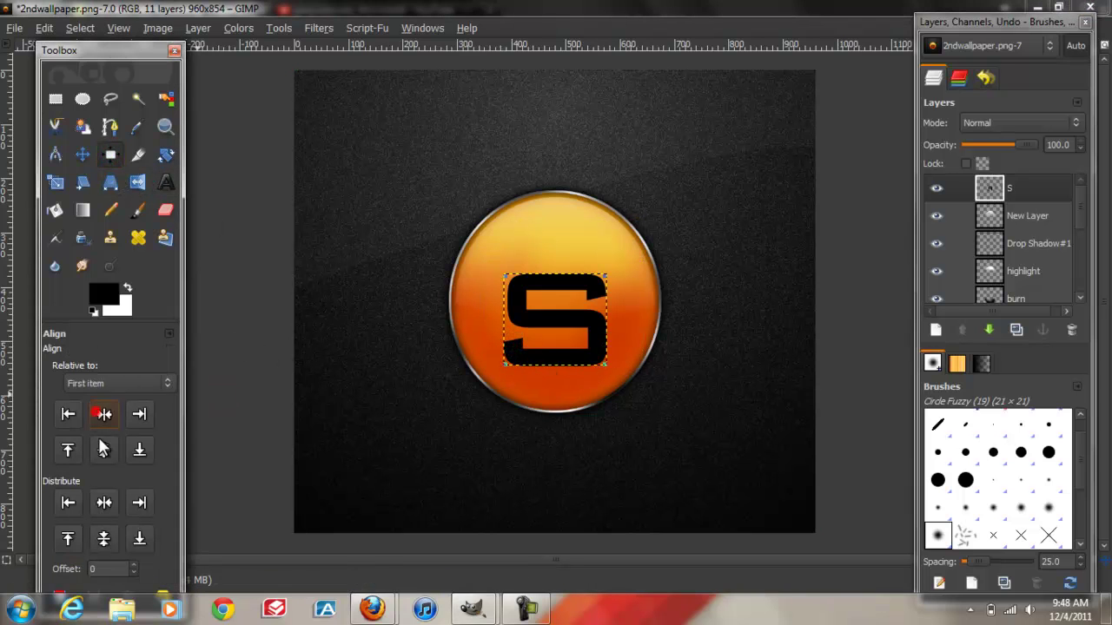
left_click(104, 450)
- Set the S layer's blend mode to Overlay
left_click(992, 124)
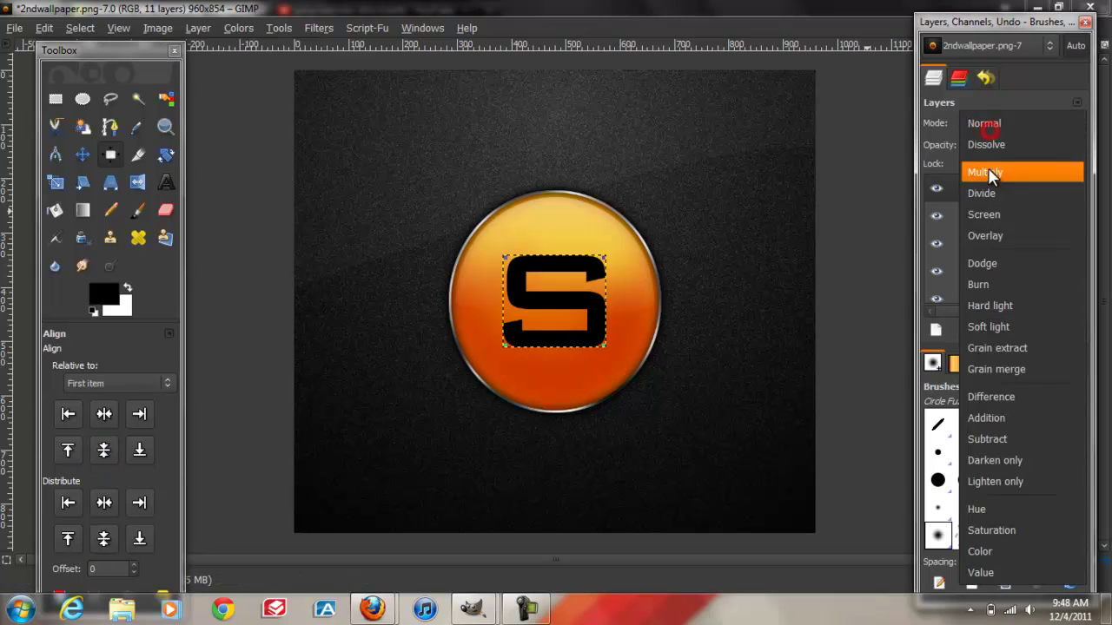
left_click(985, 236)
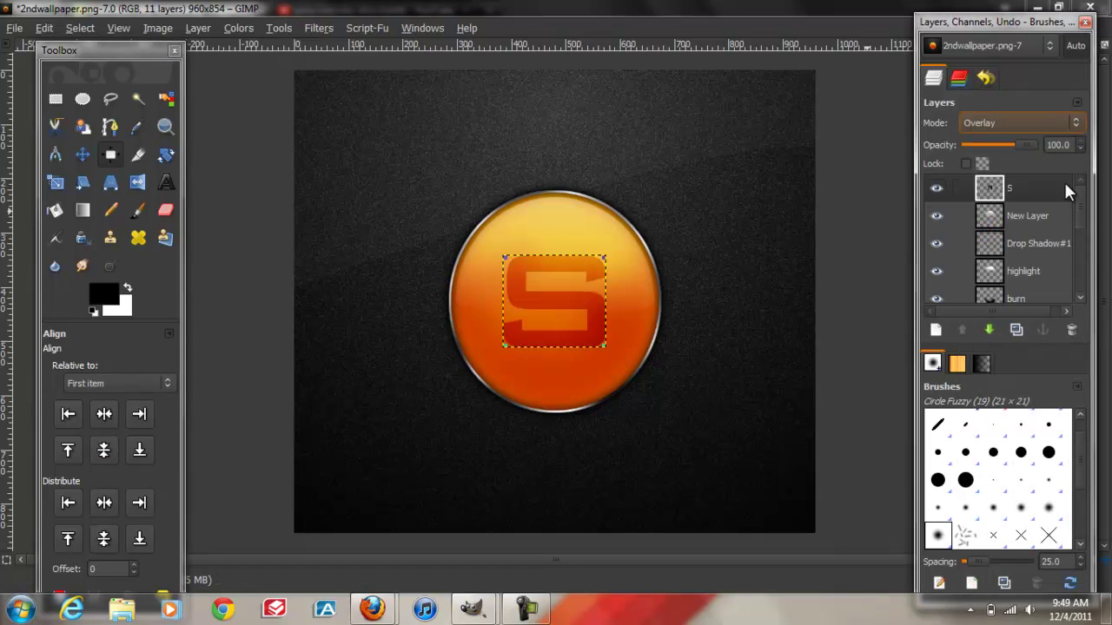
left_click_drag(1082, 201, 1081, 296)
left_click(1056, 289)
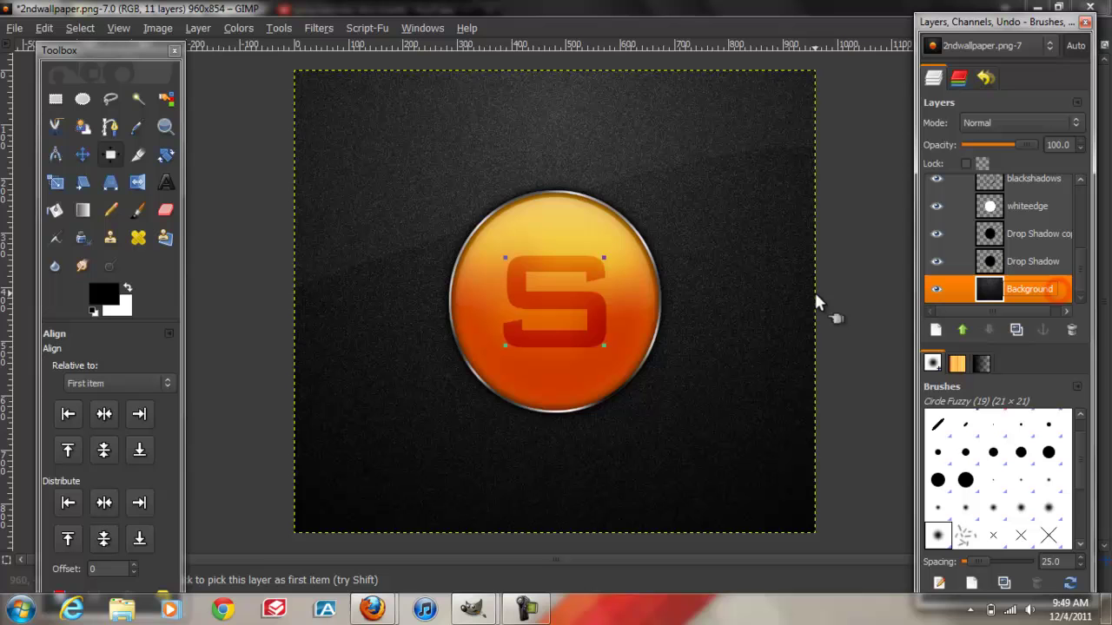